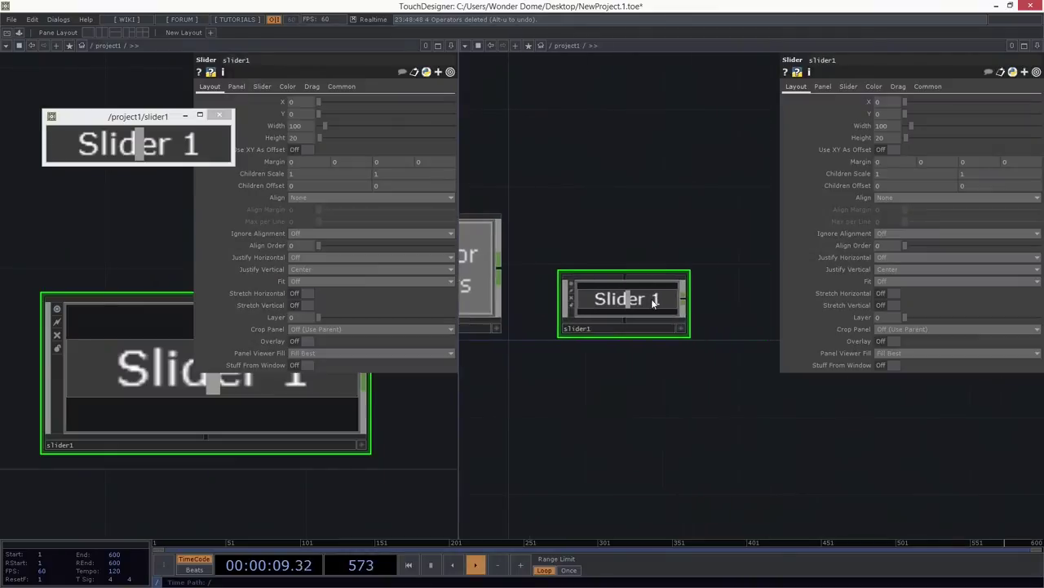
# Activate slider1's viewer, try its knob and move the node closer to the Color Bars button
pyautogui.click(680, 328)
pyautogui.moveTo(608, 304); pyautogui.dragTo(546, 319)
pyautogui.moveTo(623, 332); pyautogui.dragTo(585, 332)
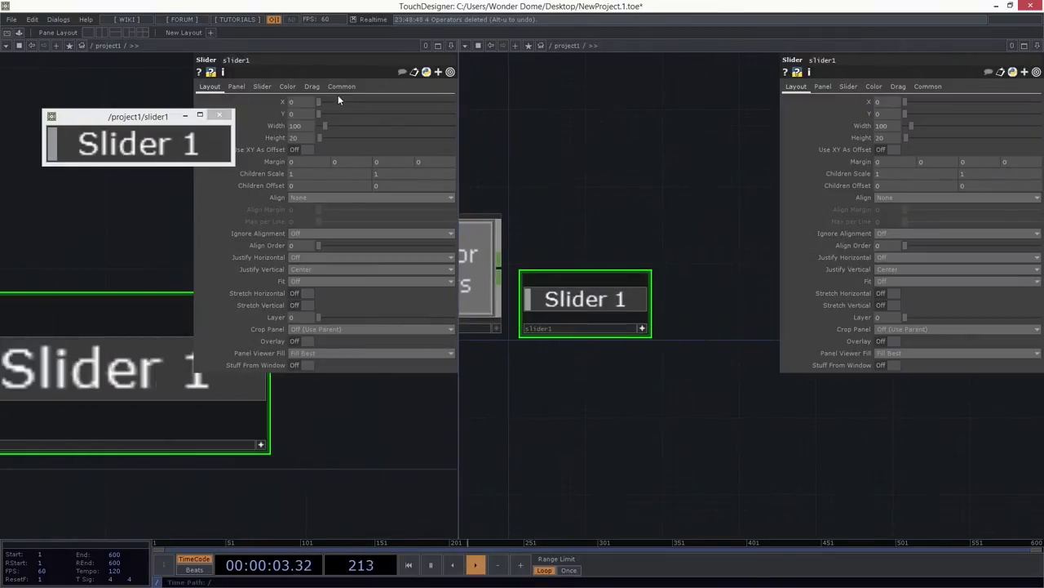
# Close slider1's floating viewer window and switch to a single-pane layout
pyautogui.click(219, 114)
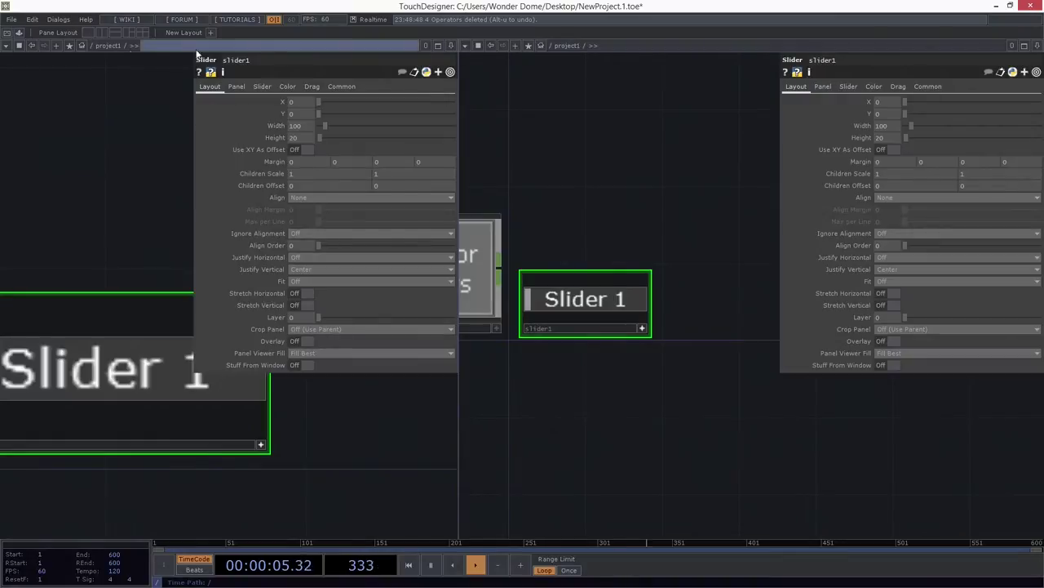
pyautogui.click(90, 33)
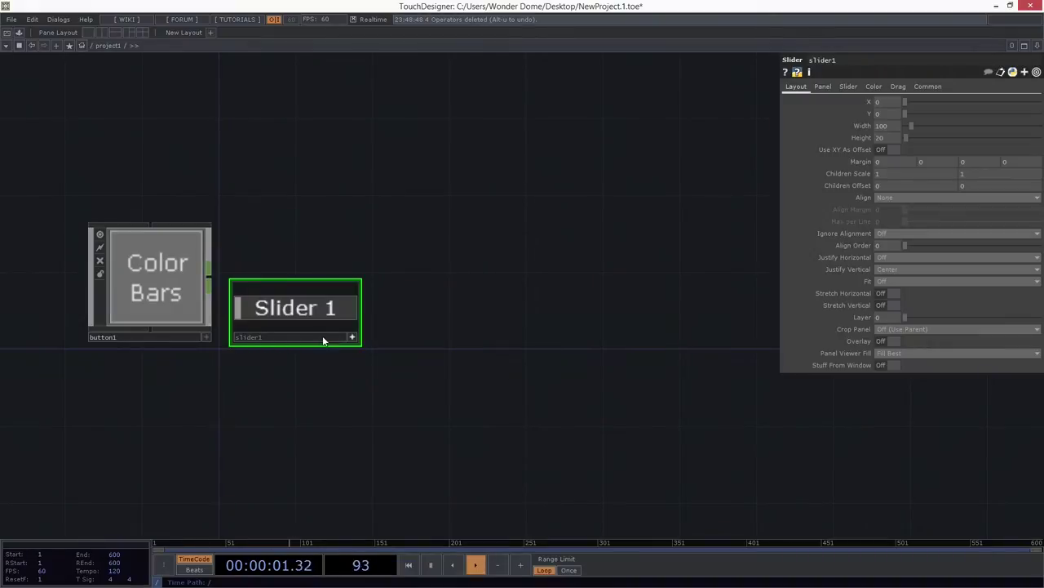
# Duplicate slider1 and place the copy beside it in the network
pyautogui.moveTo(472, 238); pyautogui.dragTo(276, 390)
pyautogui.hotkey('ctrl', 'c')
pyautogui.hotkey('ctrl', 'v')
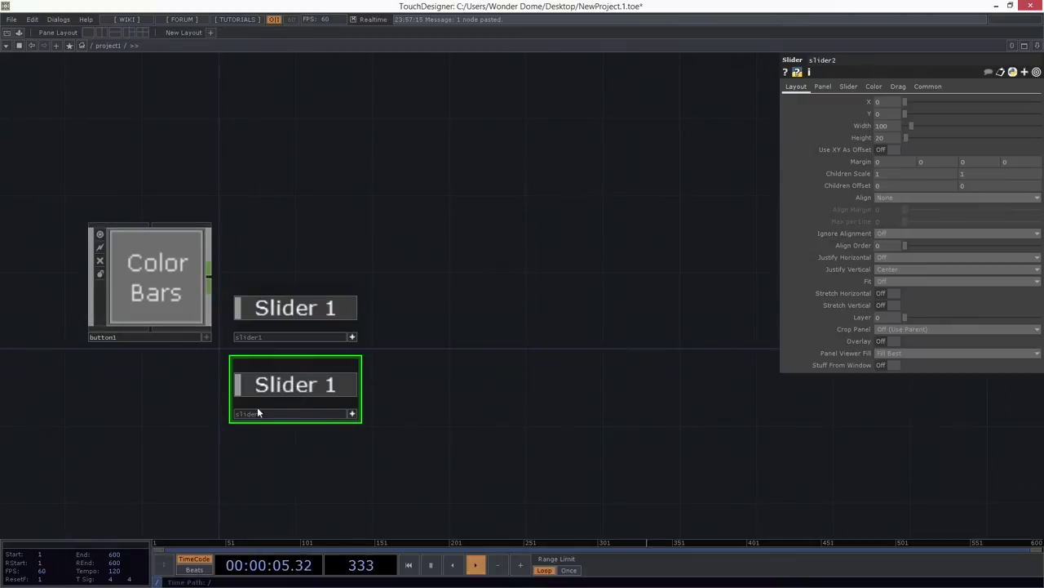
pyautogui.moveTo(258, 413); pyautogui.dragTo(408, 337)
pyautogui.scroll(4, 433, 384)
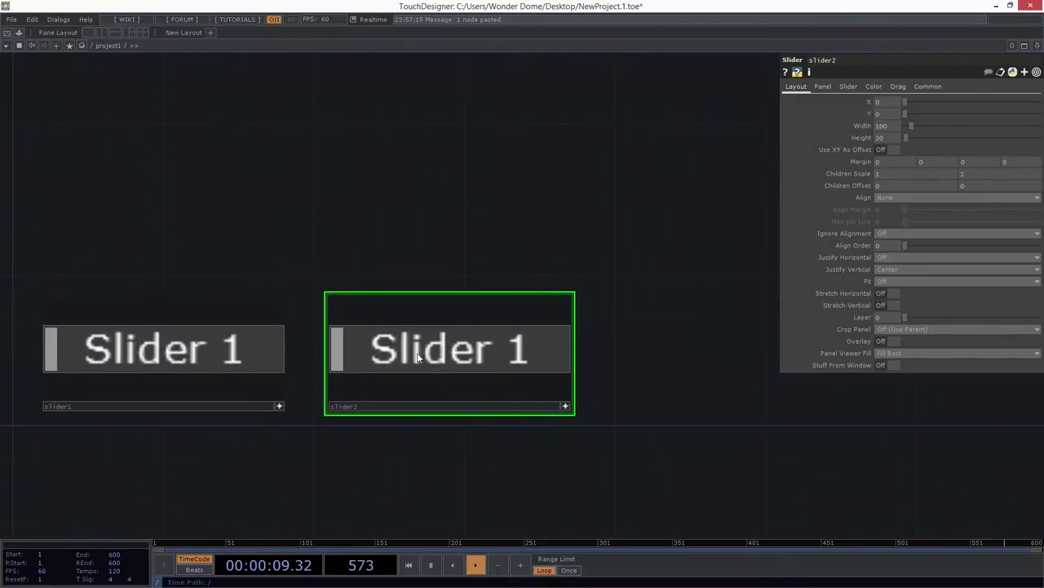
# Set slider2's width to 20 and height to 100, and try its knob
pyautogui.click(883, 125)
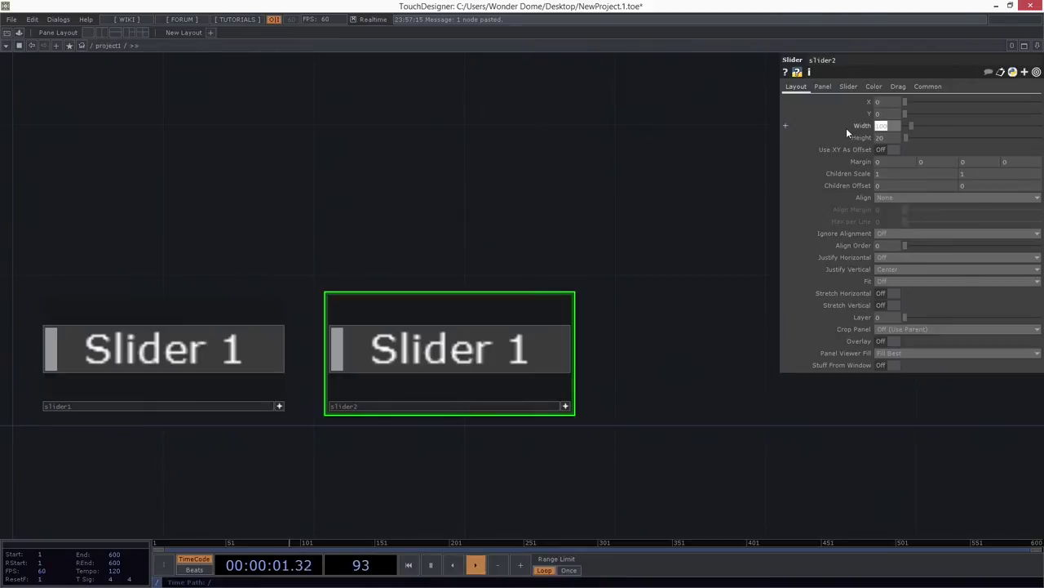
pyautogui.write('20')
pyautogui.press('Tab')
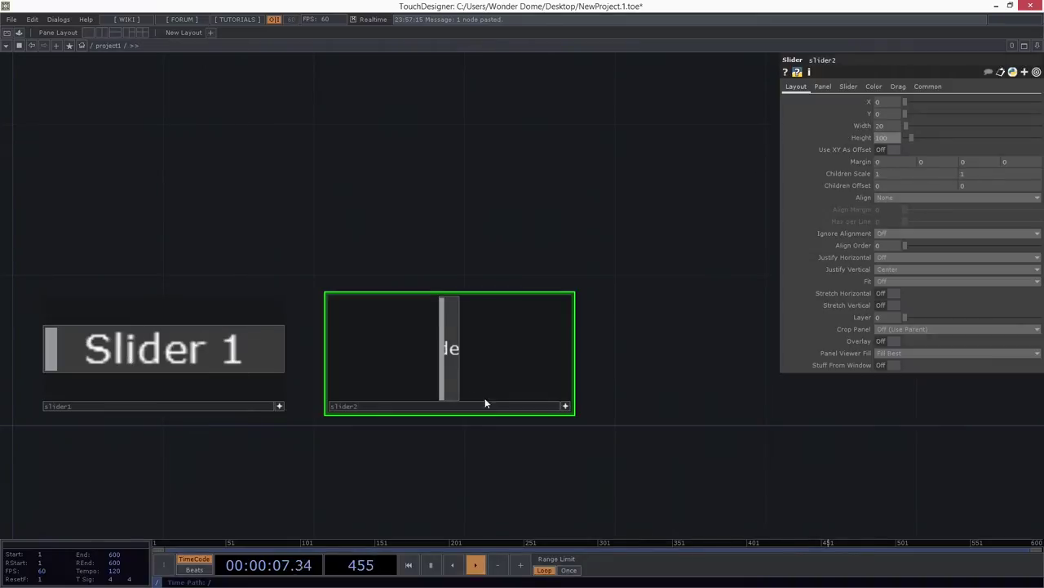
pyautogui.moveTo(451, 347)
pyautogui.mouseDown()
pyautogui.moveTo(470, 341)
pyautogui.moveTo(434, 348)
pyautogui.moveTo(449, 352)
pyautogui.mouseUp()
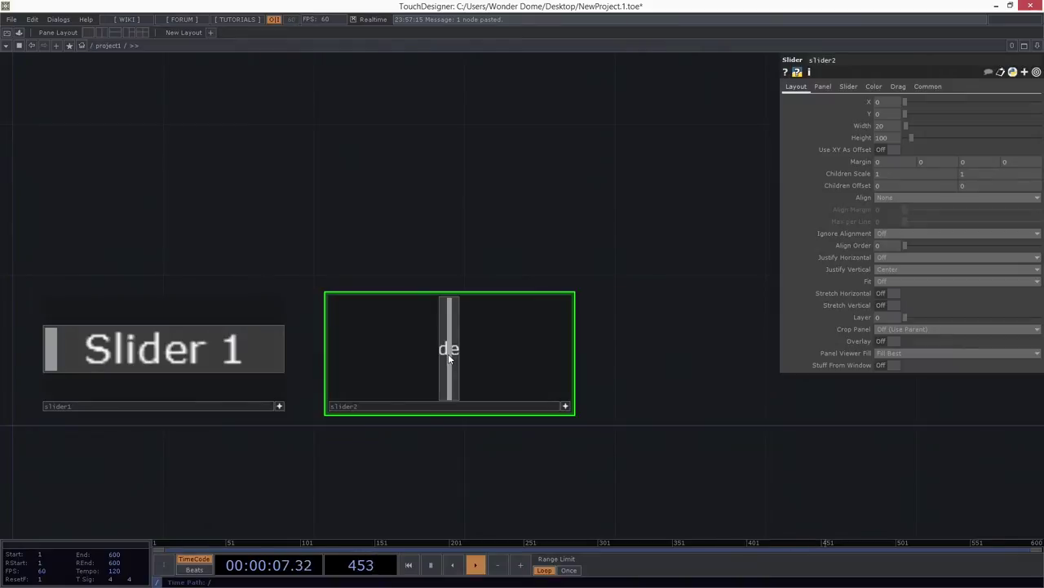
# Split the workspace into two side-by-side panes, enter slider2 in the second one and show the knob container's parameters
pyautogui.scroll(6, 446, 355)
pyautogui.scroll(-4, 445, 355)
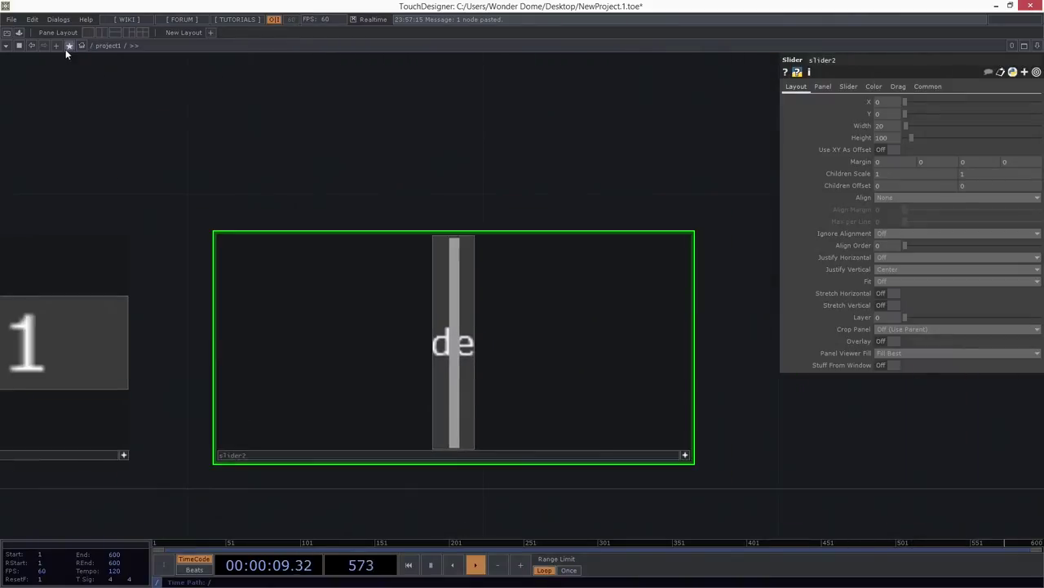
pyautogui.click(101, 34)
pyautogui.scroll(-3, 98, 221)
pyautogui.moveTo(160, 238); pyautogui.dragTo(31, 232)
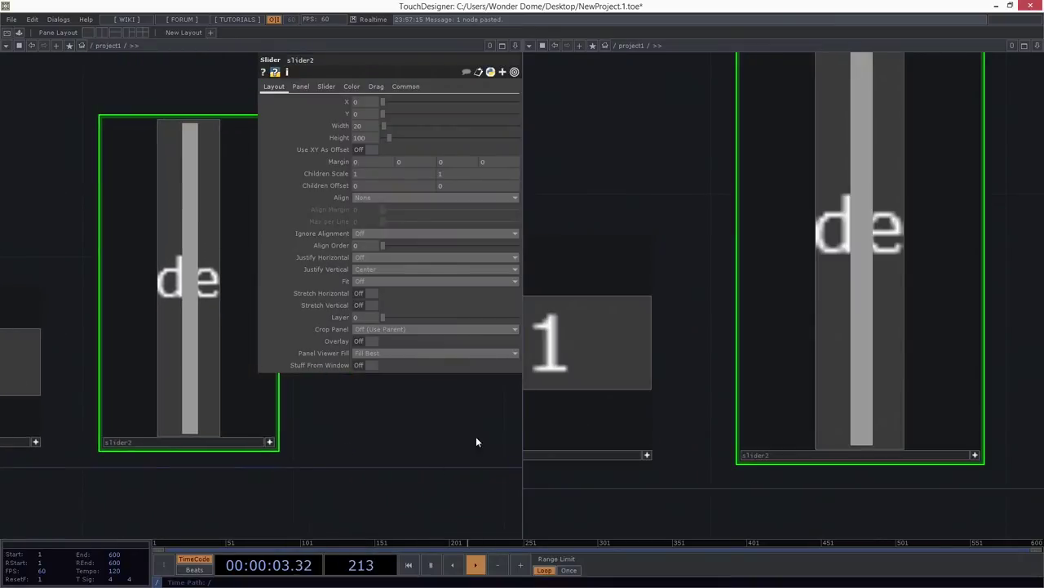
pyautogui.scroll(5, 828, 384)
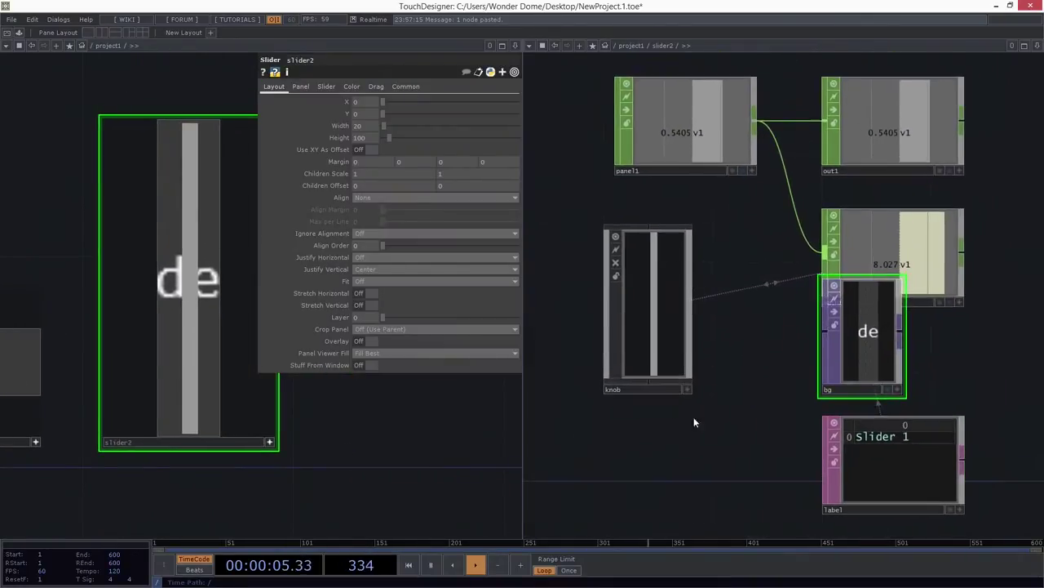
pyautogui.press('p')
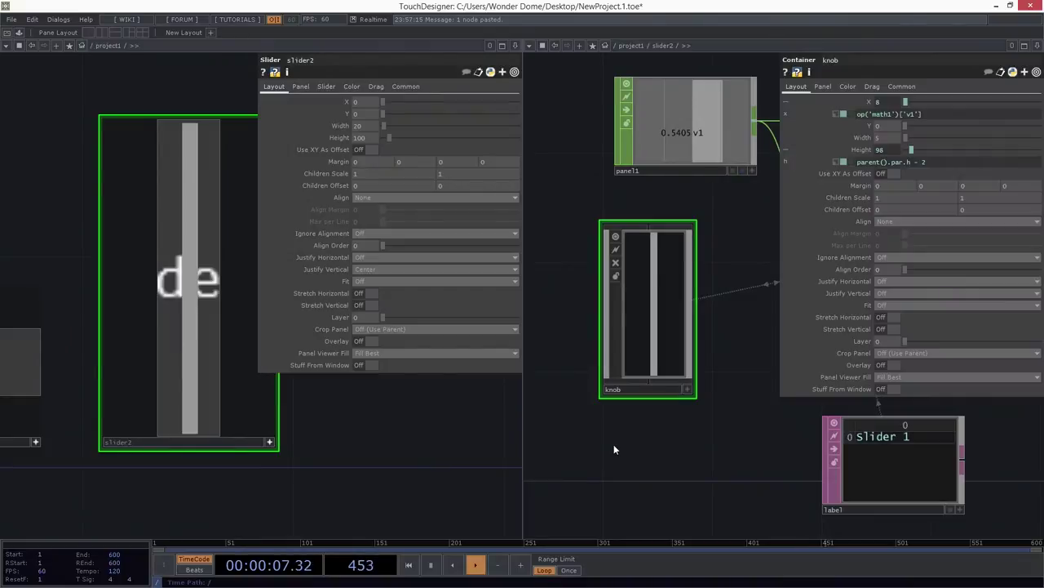
# Set the width of slider2's knob container to the expression me.parent().par.w - 2
pyautogui.click(864, 138)
pyautogui.click(867, 138)
pyautogui.click(865, 136)
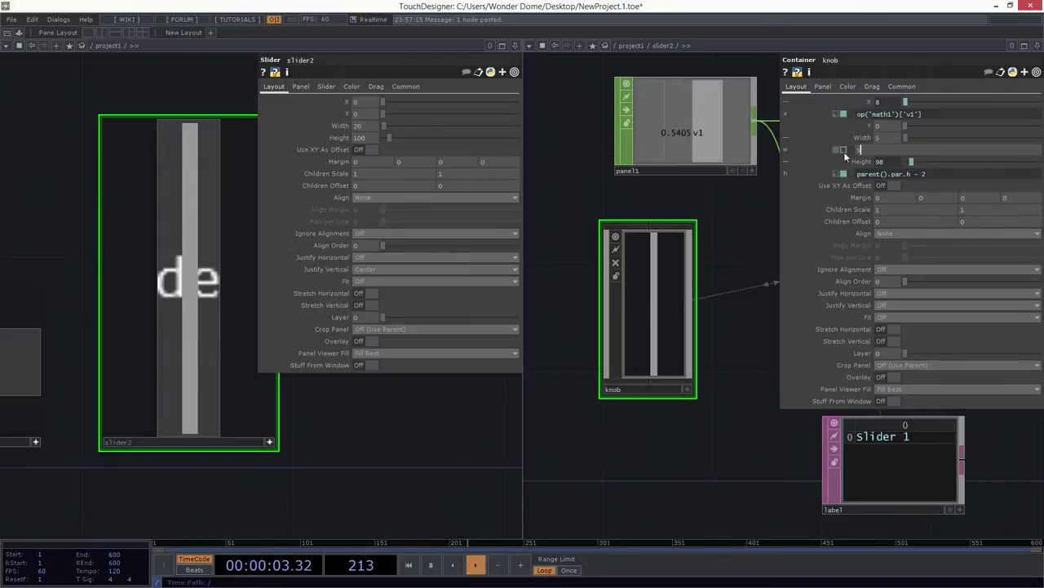
pyautogui.write('pare')
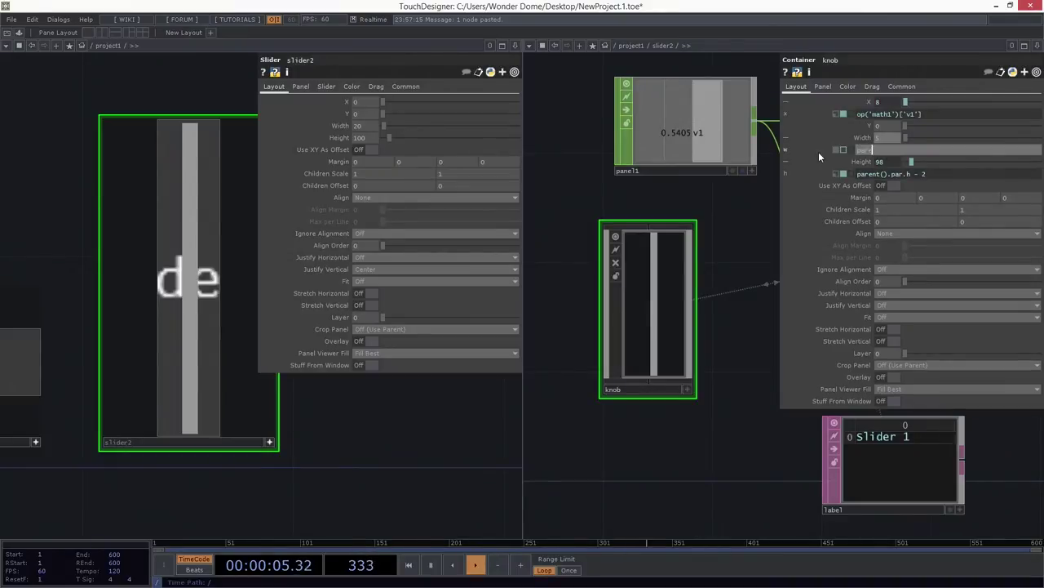
pyautogui.write('nt().par')
pyautogui.press('BackSpace')
pyautogui.press('BackSpace')
pyautogui.press('BackSpace')
pyautogui.press('BackSpace')
pyautogui.press('BackSpace')
pyautogui.press('BackSpace')
pyautogui.press('BackSpace')
pyautogui.press('BackSpace')
pyautogui.press('BackSpace')
pyautogui.press('BackSpace')
pyautogui.press('BackSpace')
pyautogui.press('BackSpace')
pyautogui.write('me.parent().par.w - 2')
pyautogui.press('Return')
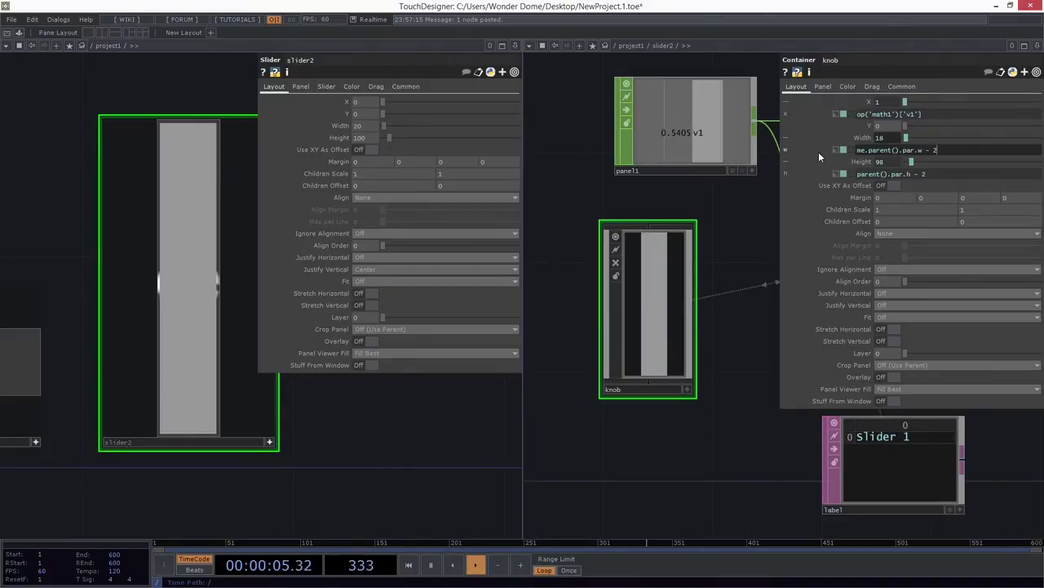
# Replace the height expression of slider2's knob container with a constant value of 5
pyautogui.moveTo(926, 174); pyautogui.dragTo(831, 172)
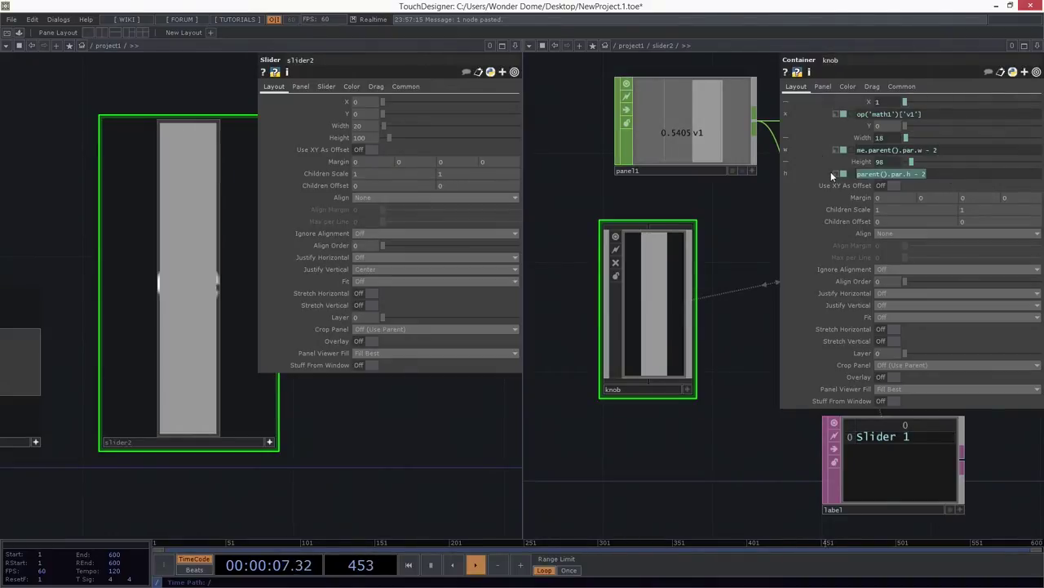
pyautogui.write('5')
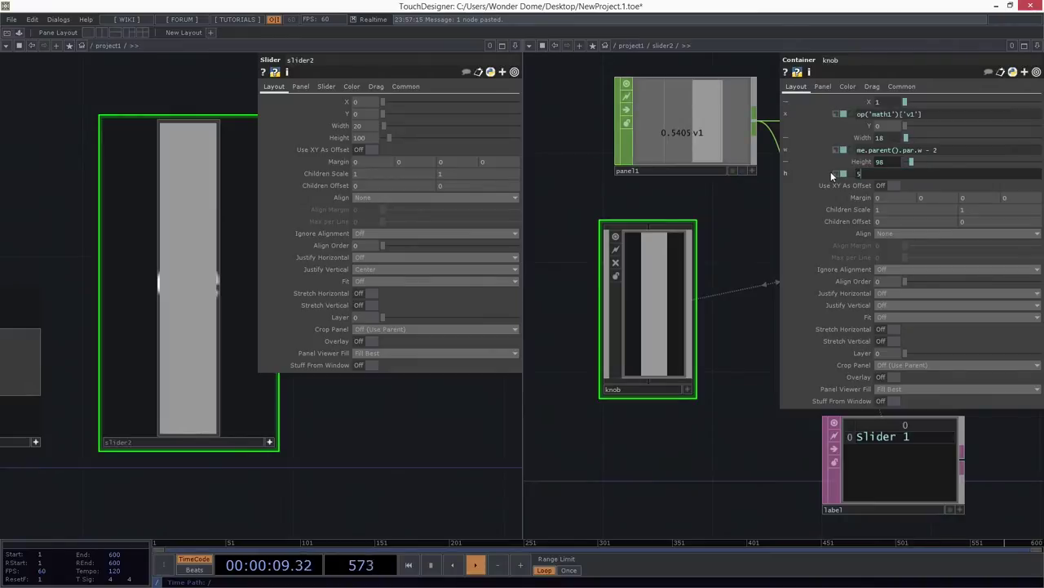
pyautogui.press('Return')
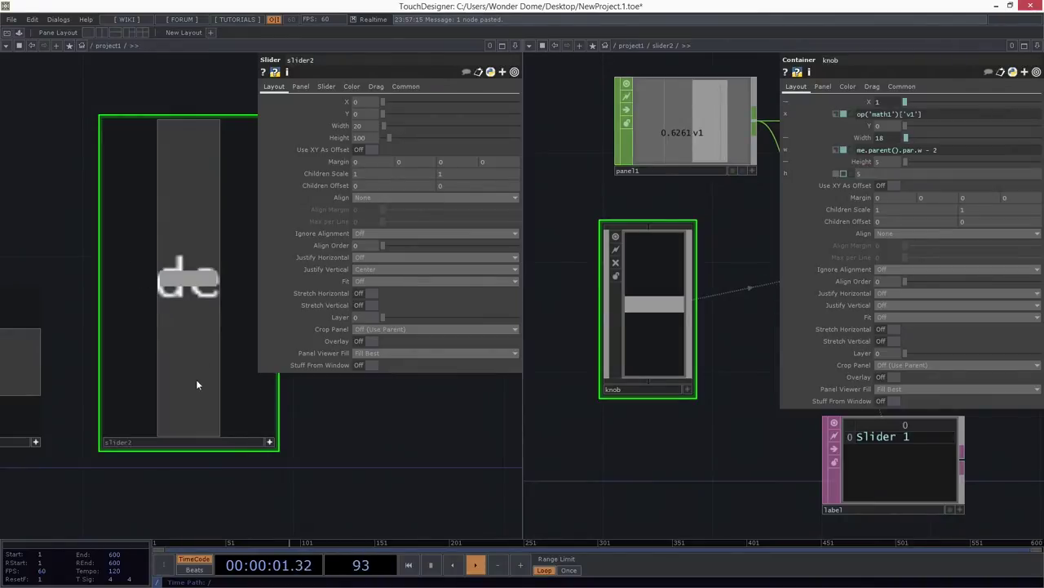
# Examine the knob container's layout parameters inside slider1 for comparison, and return to the project1 network
pyautogui.moveTo(415, 466); pyautogui.dragTo(470, 466)
pyautogui.moveTo(375, 460); pyautogui.dragTo(334, 441)
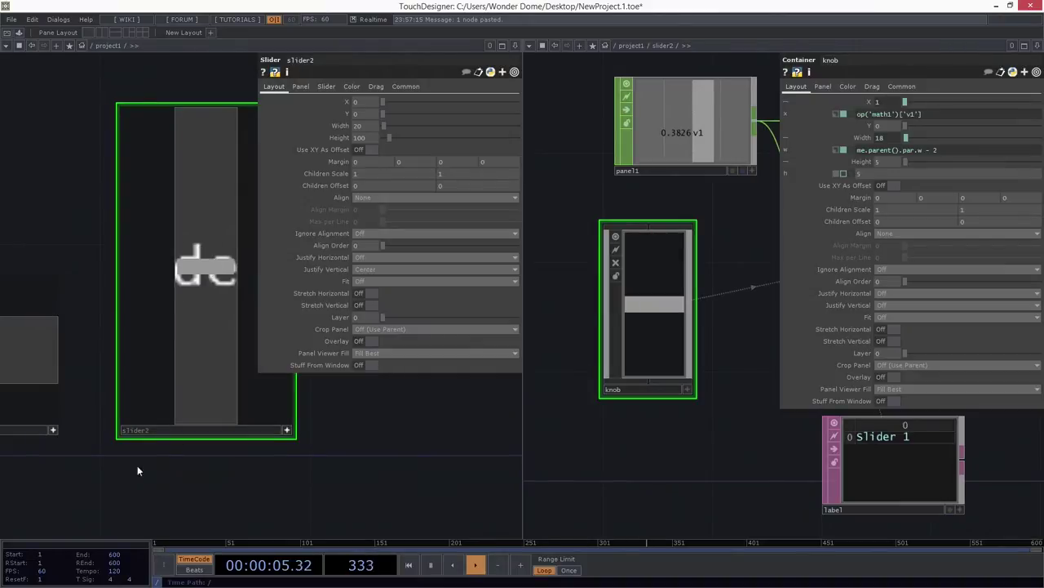
pyautogui.moveTo(137, 466); pyautogui.dragTo(235, 464)
pyautogui.scroll(-3, 81, 408)
pyautogui.click(84, 350)
pyautogui.moveTo(67, 250); pyautogui.dragTo(136, 235)
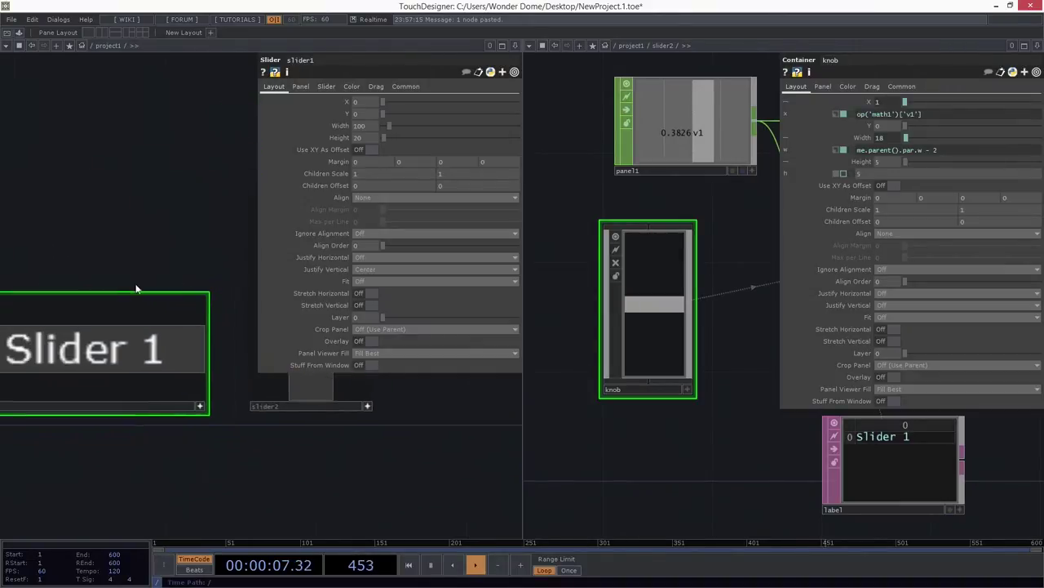
pyautogui.moveTo(137, 285); pyautogui.dragTo(156, 280)
pyautogui.moveTo(121, 435); pyautogui.dragTo(201, 446)
pyautogui.scroll(5, 152, 357)
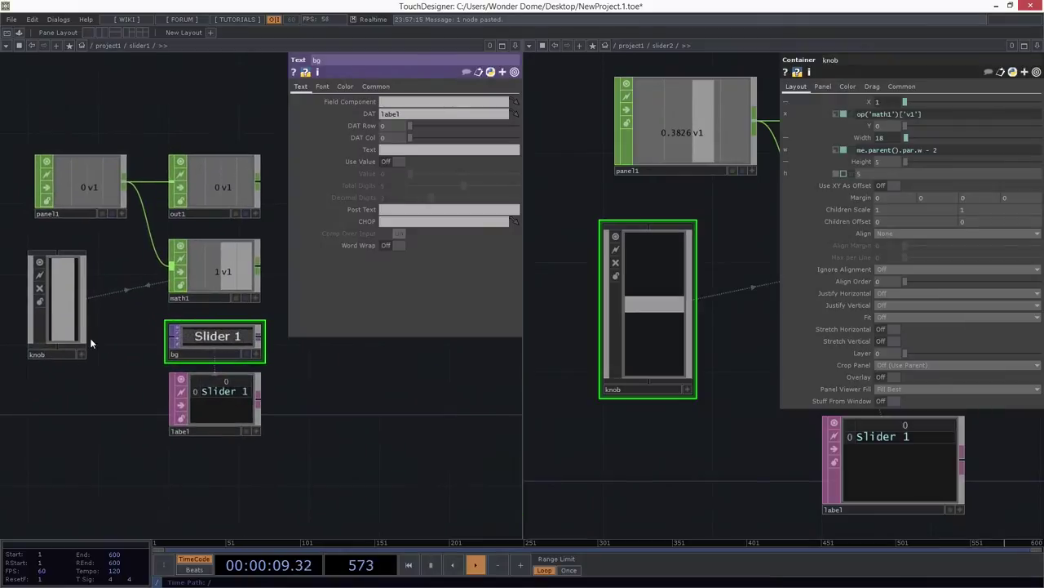
pyautogui.click(85, 340)
pyautogui.scroll(-5, 343, 414)
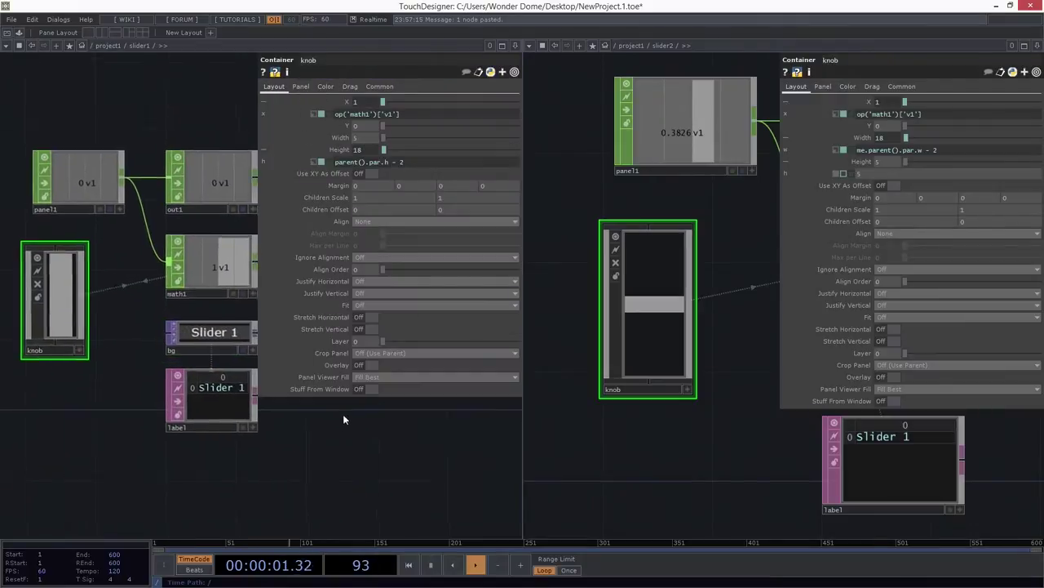
pyautogui.scroll(6, 264, 397)
pyautogui.press('p')
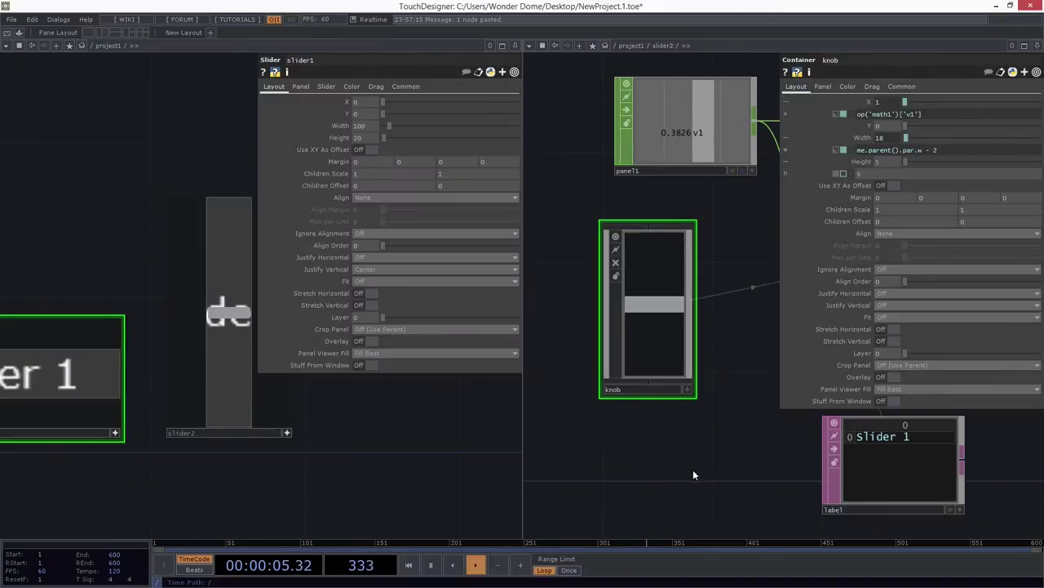
# Try slider2 in the project1 network while watching how the panel1 value inside it responds
pyautogui.moveTo(694, 474); pyautogui.dragTo(661, 476)
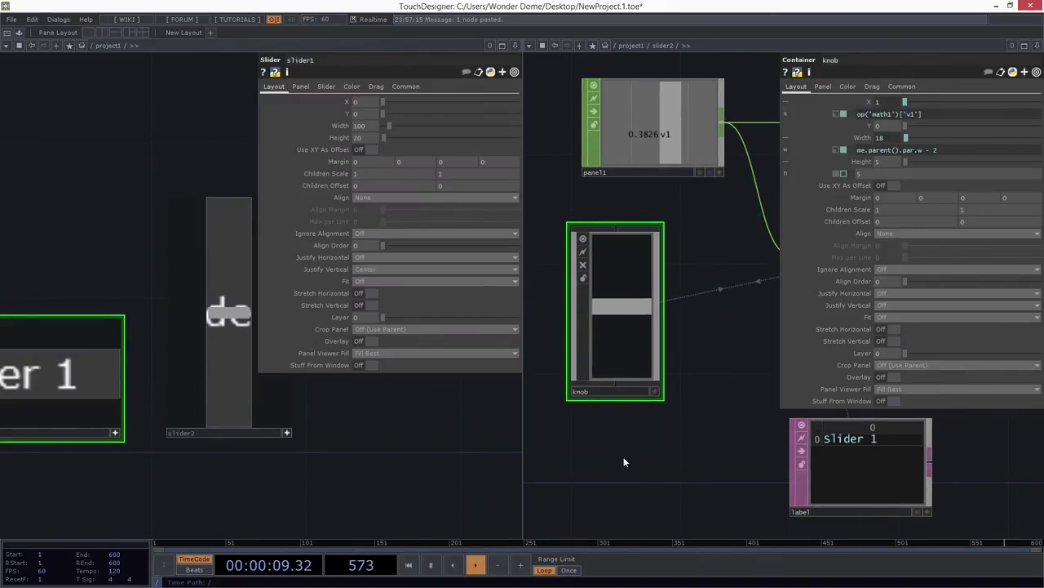
pyautogui.moveTo(731, 389); pyautogui.dragTo(692, 400)
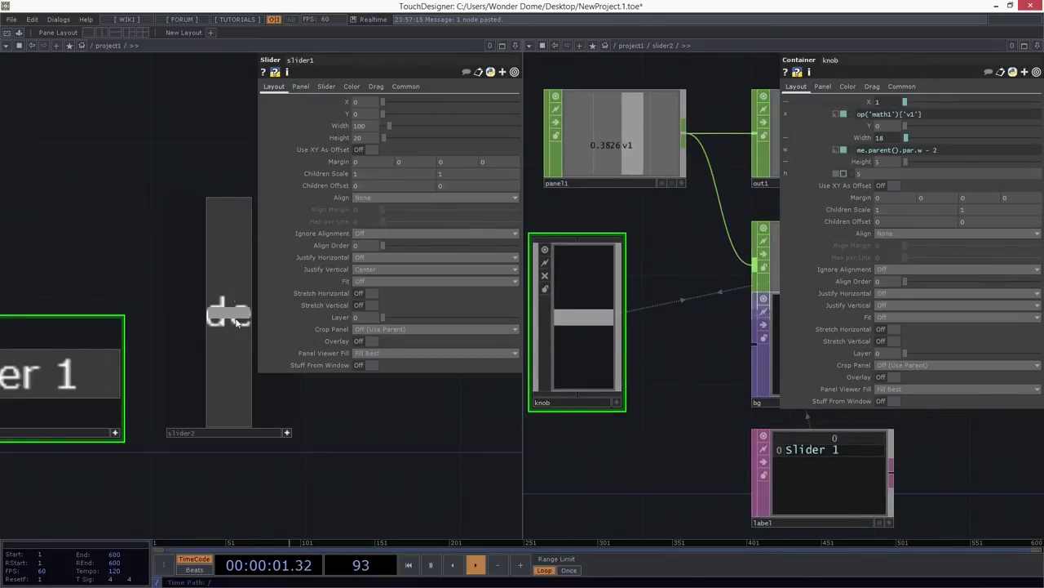
pyautogui.moveTo(237, 322); pyautogui.dragTo(74, 364)
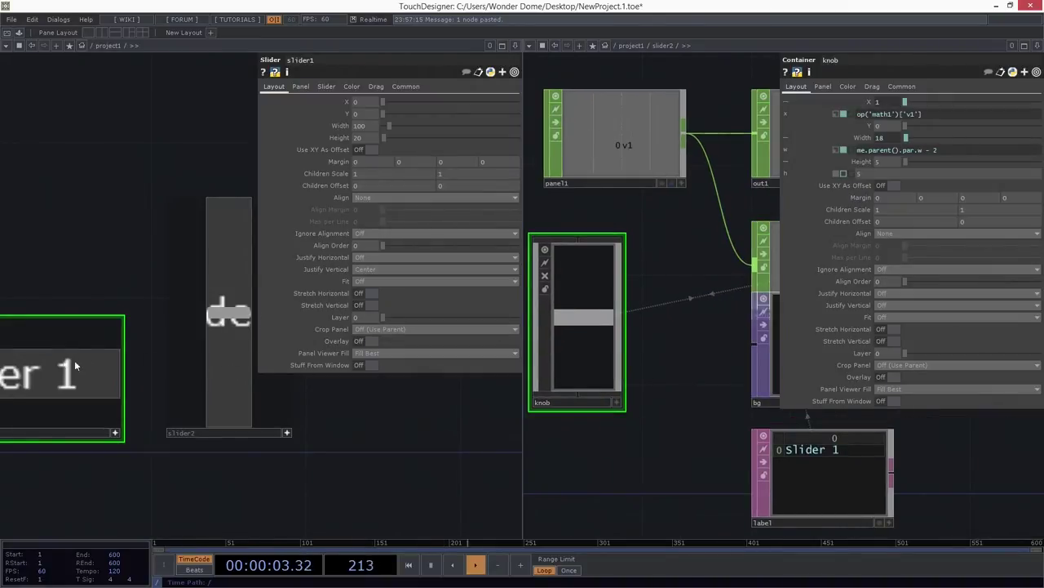
pyautogui.moveTo(208, 371); pyautogui.dragTo(226, 367)
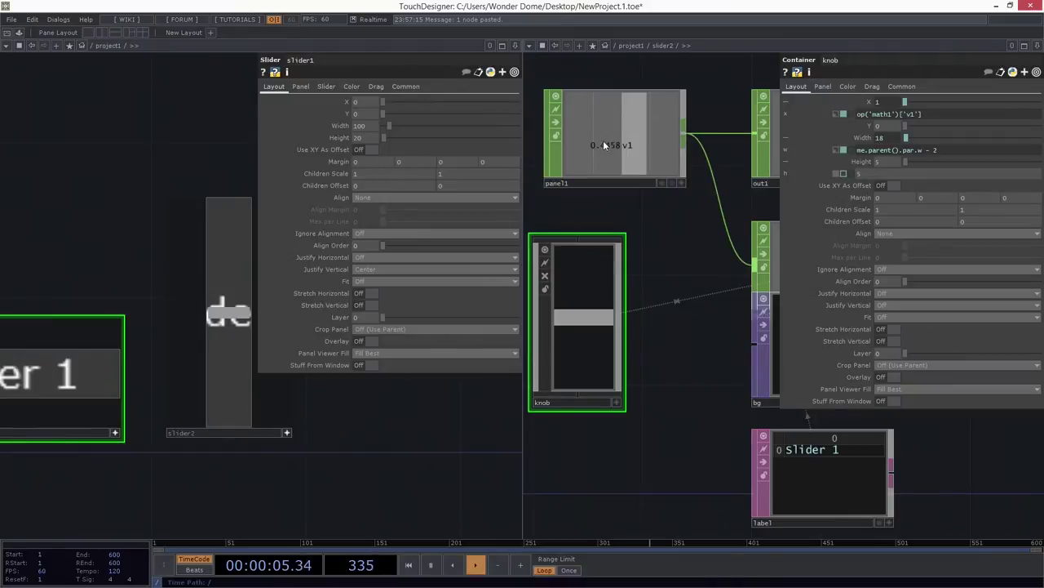
pyautogui.moveTo(221, 319); pyautogui.dragTo(194, 320)
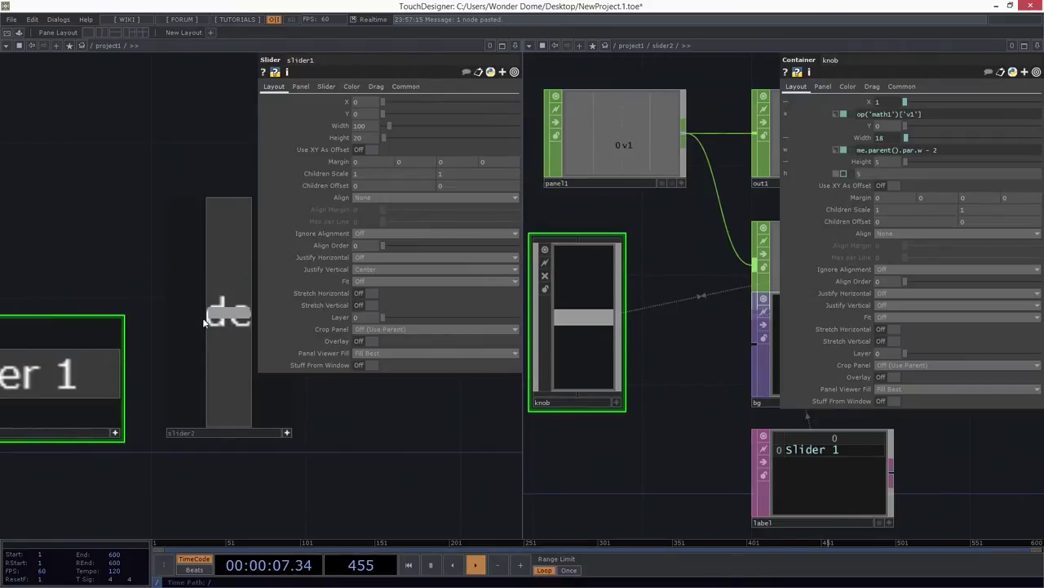
# Set panel1's Select parameter to v inside slider2 and try the slider vertically
pyautogui.click(677, 182)
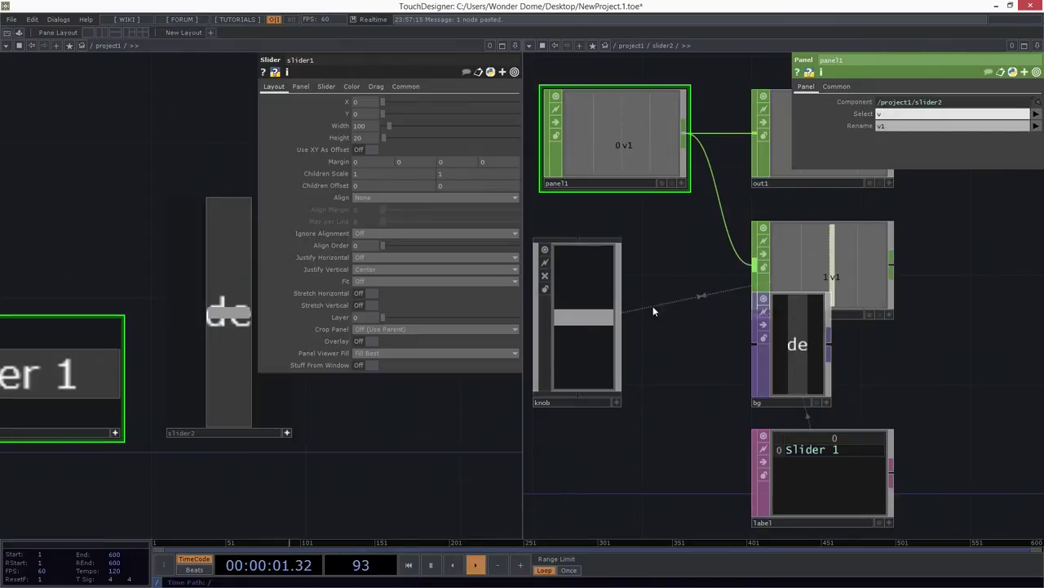
pyautogui.moveTo(244, 330); pyautogui.dragTo(222, 325)
pyautogui.moveTo(232, 284)
pyautogui.mouseDown()
pyautogui.moveTo(239, 320)
pyautogui.moveTo(248, 265)
pyautogui.moveTo(252, 339)
pyautogui.moveTo(263, 226)
pyautogui.moveTo(253, 404)
pyautogui.mouseUp()
# Move the expression op('math1')['v1'] from the knob container's X position to its Y position, leaving X constant at 0
pyautogui.moveTo(692, 390); pyautogui.dragTo(723, 386)
pyautogui.moveTo(718, 382); pyautogui.dragTo(594, 449, button='right')
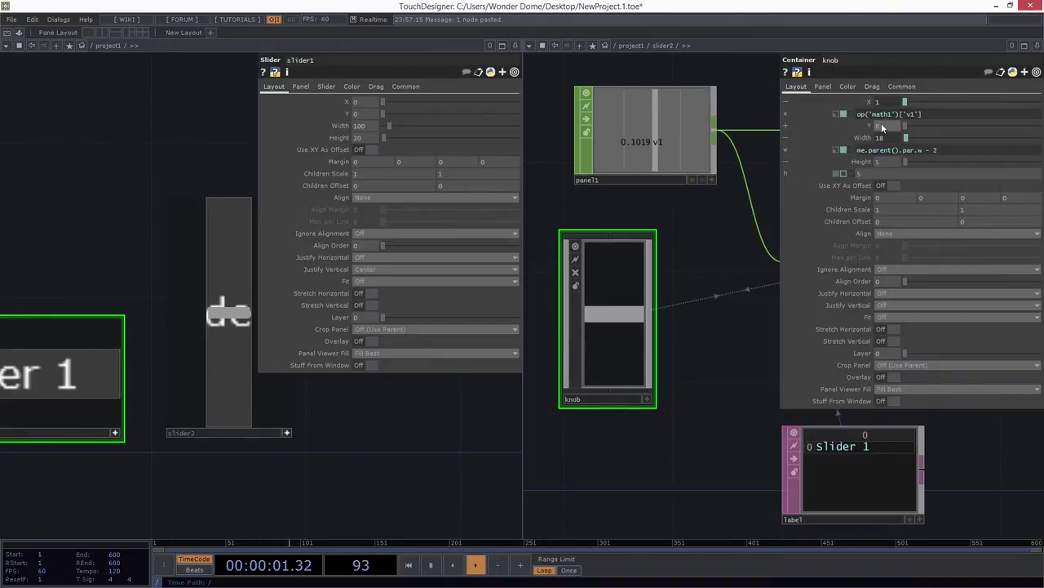
pyautogui.moveTo(940, 116); pyautogui.dragTo(818, 115)
pyautogui.hotkey('ctrl', 'c')
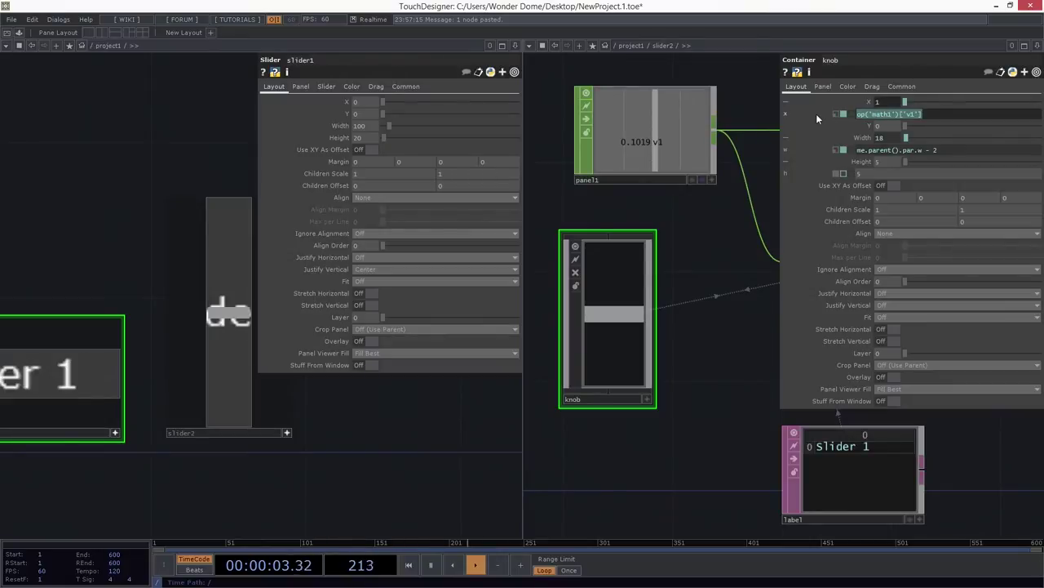
pyautogui.press('BackSpace')
pyautogui.click(841, 114)
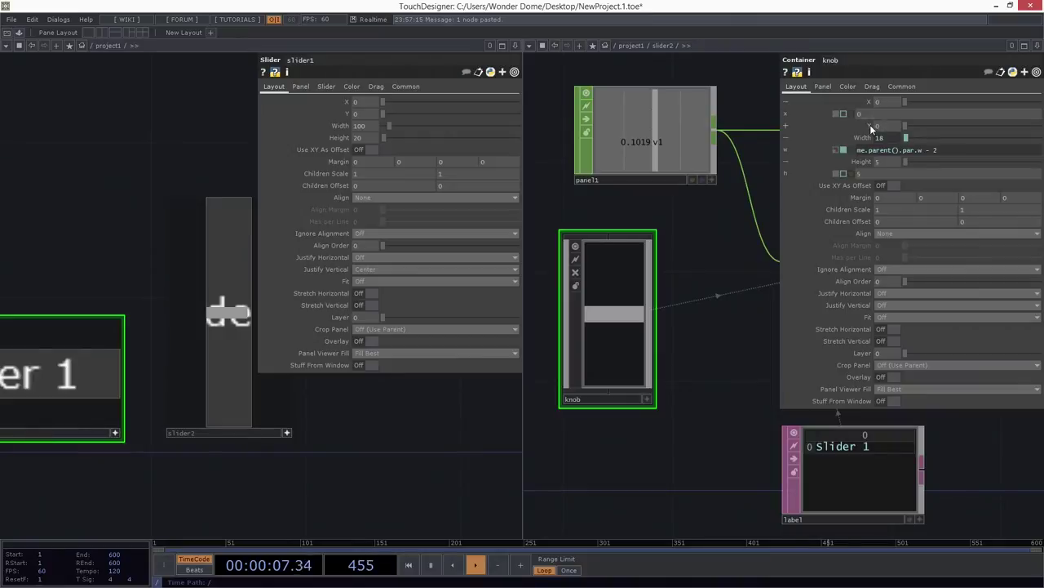
pyautogui.click(870, 126)
pyautogui.moveTo(898, 140); pyautogui.dragTo(791, 161)
pyautogui.hotkey('ctrl', 'v')
pyautogui.press('Return')
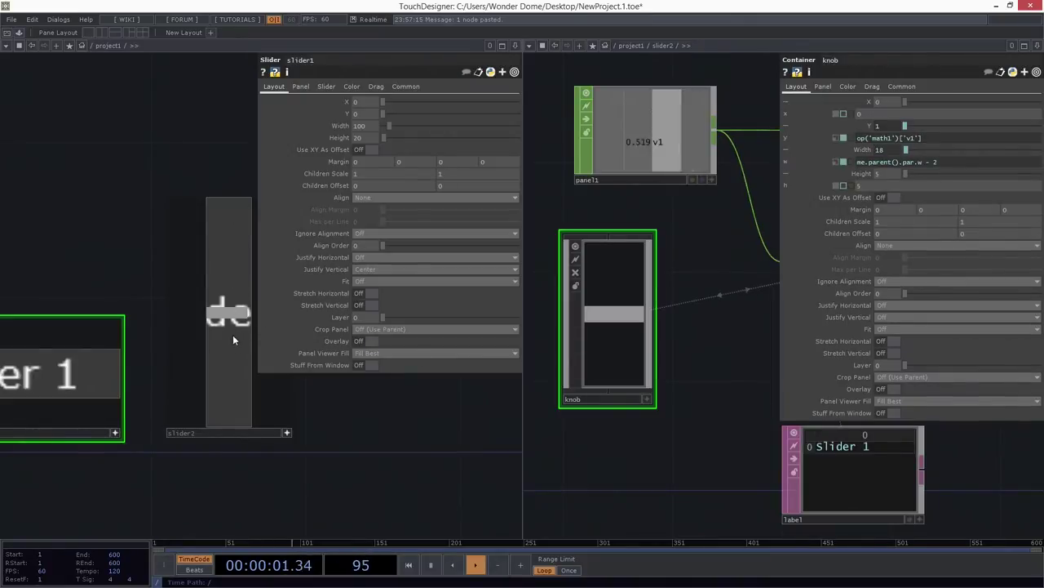
# In math1 inside slider2, change the parent reference in the upper To Range expression from width to height, me.parent().par.h
pyautogui.moveTo(566, 418); pyautogui.dragTo(378, 501)
pyautogui.moveTo(742, 430); pyautogui.dragTo(758, 329)
pyautogui.moveTo(751, 351); pyautogui.dragTo(571, 519, button='right')
pyautogui.moveTo(644, 374); pyautogui.dragTo(645, 427)
pyautogui.scroll(3, 690, 253)
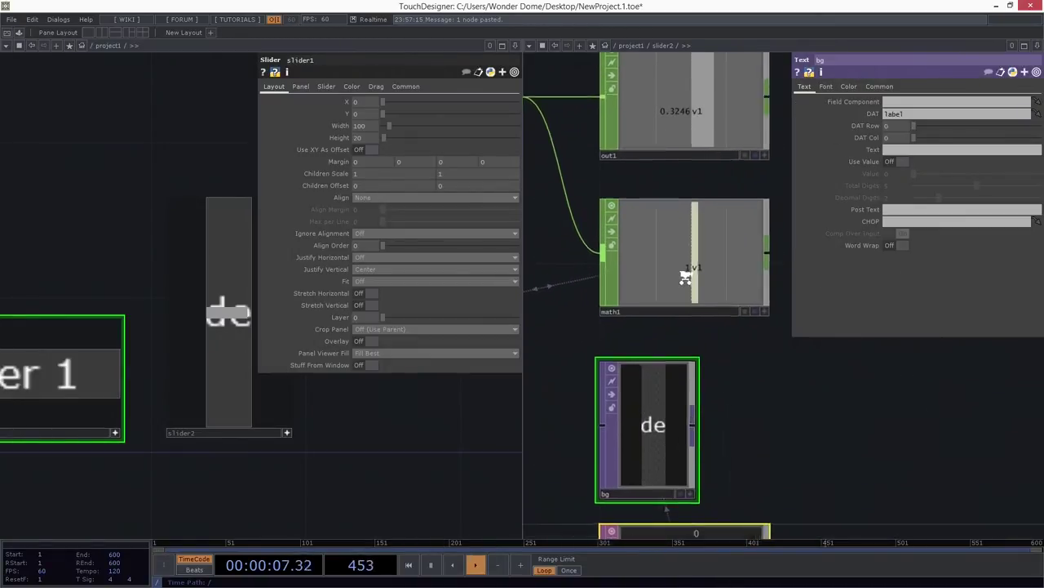
pyautogui.click(690, 253)
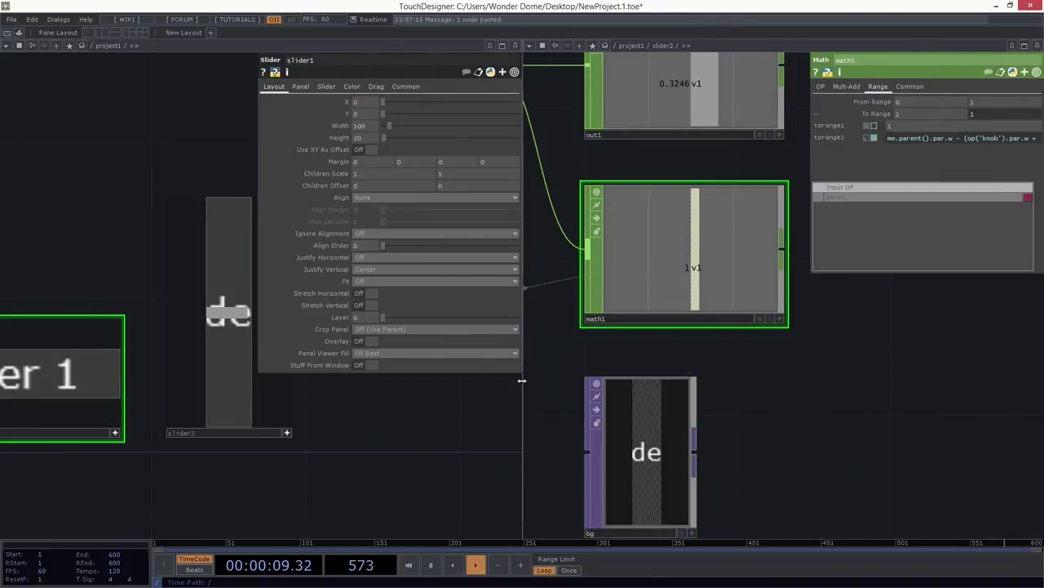
pyautogui.moveTo(523, 380); pyautogui.dragTo(443, 391)
pyautogui.moveTo(315, 438); pyautogui.dragTo(174, 400)
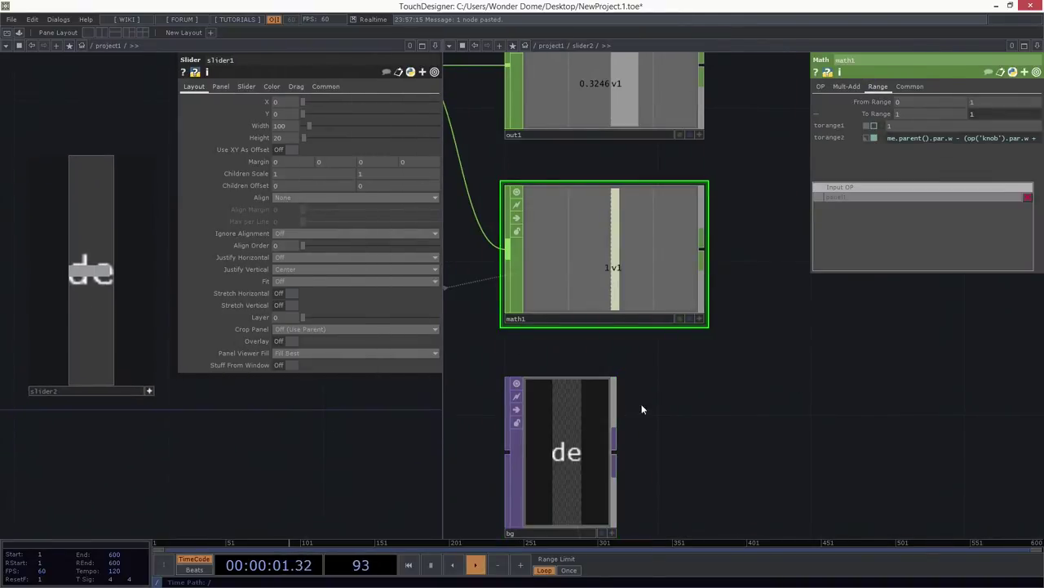
pyautogui.click(954, 138)
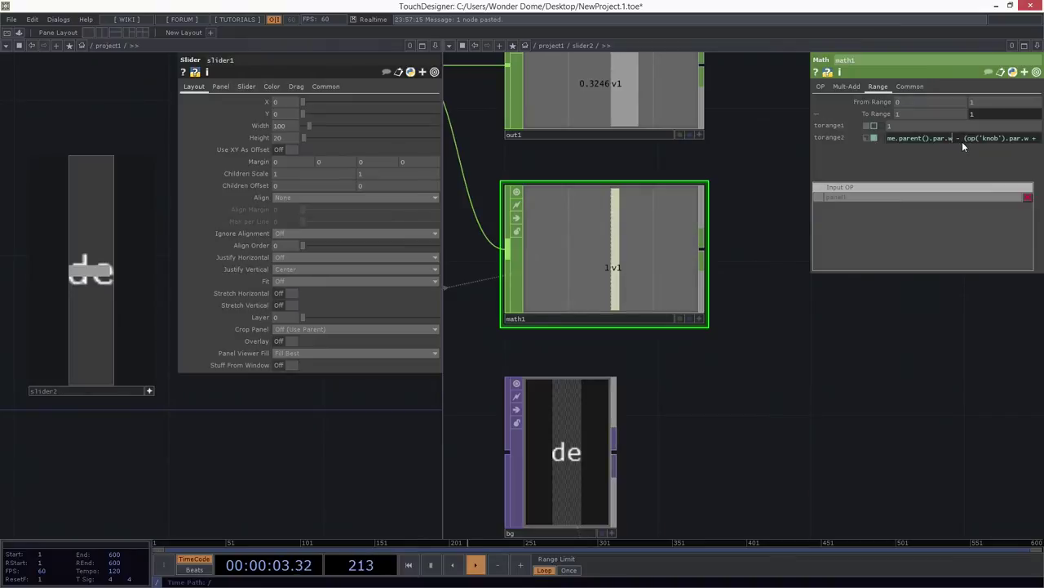
pyautogui.press('BackSpace')
pyautogui.write('h')
pyautogui.press('Return')
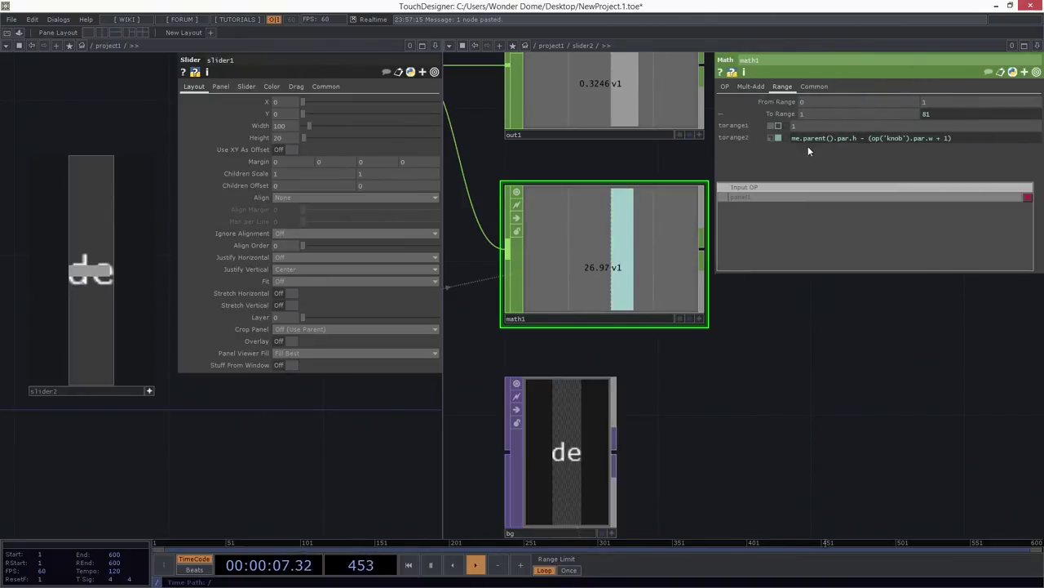
# Change the knob reference in math1's upper To Range expression to op('knob').par.h
pyautogui.click(935, 139)
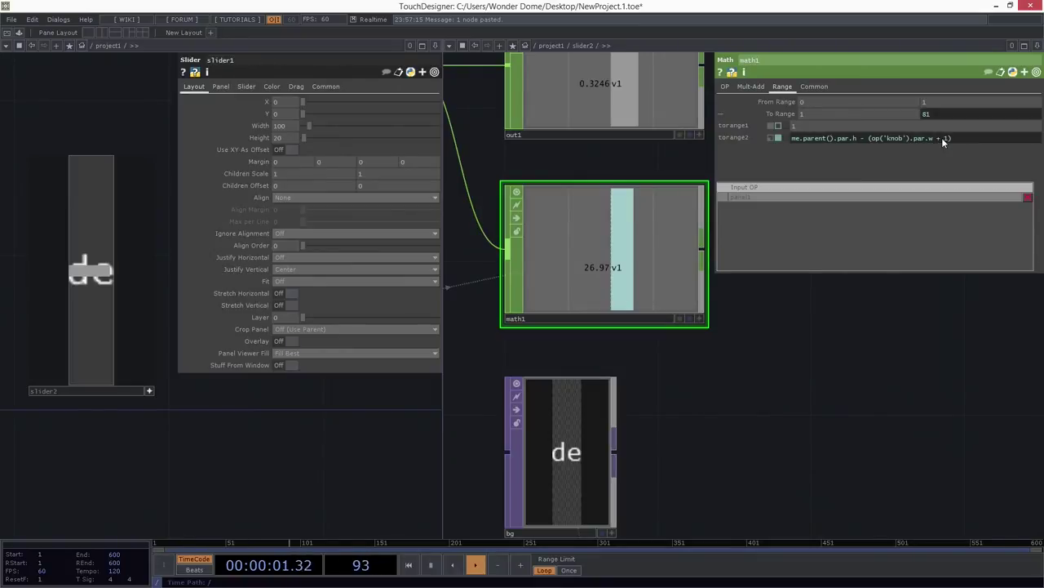
pyautogui.press('BackSpace')
pyautogui.write('h')
pyautogui.press('Return')
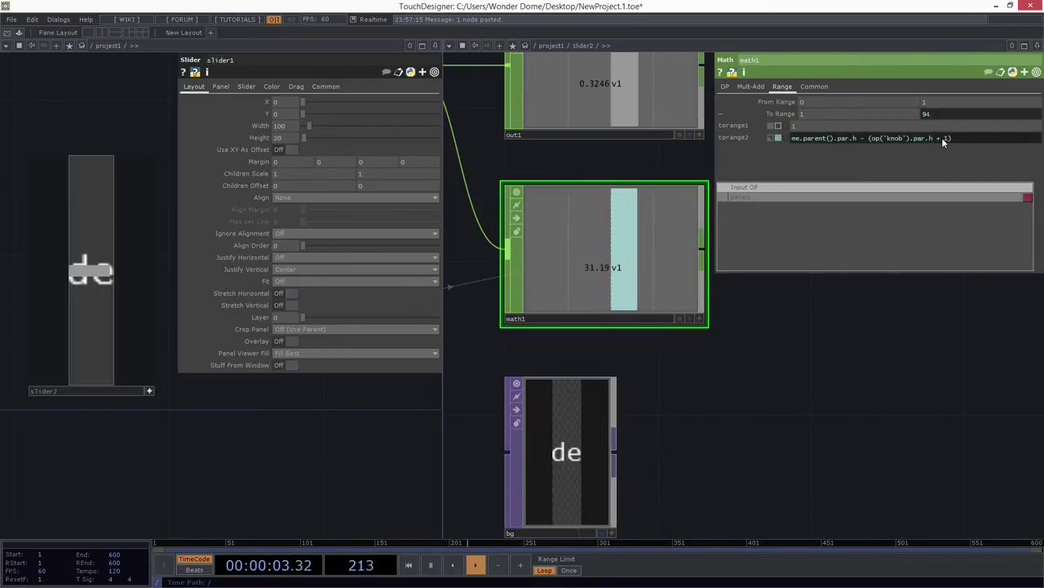
# Try slider2 vertically in the project1 network and check how its knob responds
pyautogui.moveTo(96, 280); pyautogui.dragTo(97, 196)
pyautogui.moveTo(833, 419); pyautogui.dragTo(911, 425)
pyautogui.scroll(-3, 912, 429)
pyautogui.moveTo(720, 406); pyautogui.dragTo(686, 392)
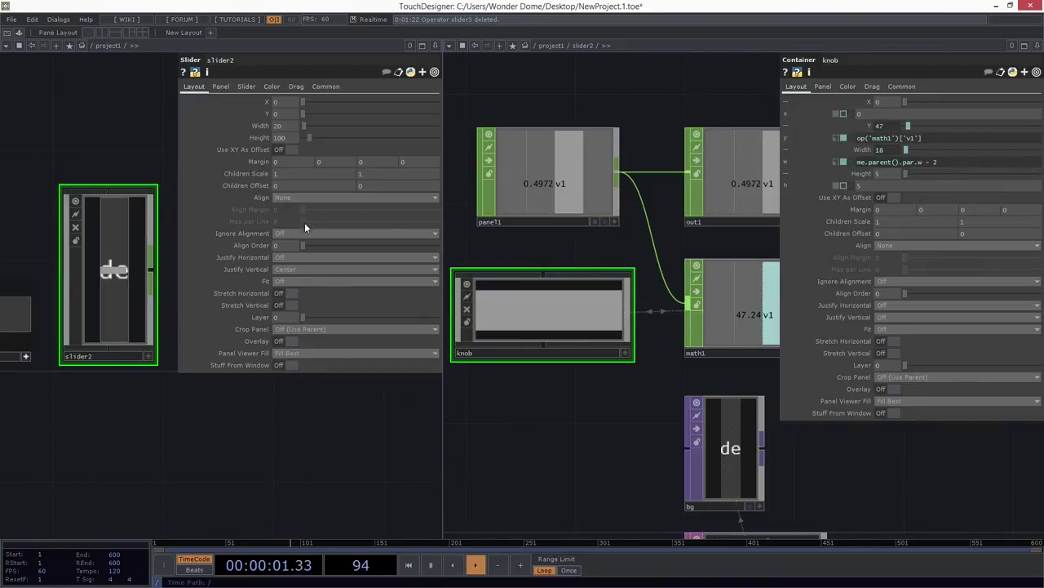
# Make slider2 interactive, set its Justify Vertical parameter to Off, and try the knob along its full height
pyautogui.scroll(2, 254, 258)
pyautogui.moveTo(233, 406); pyautogui.dragTo(278, 413)
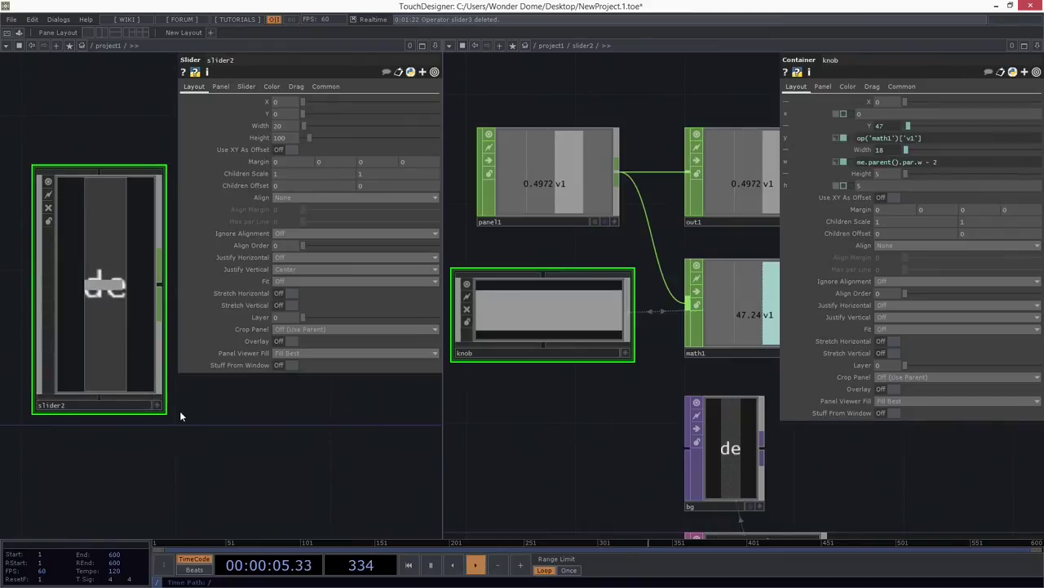
pyautogui.click(158, 406)
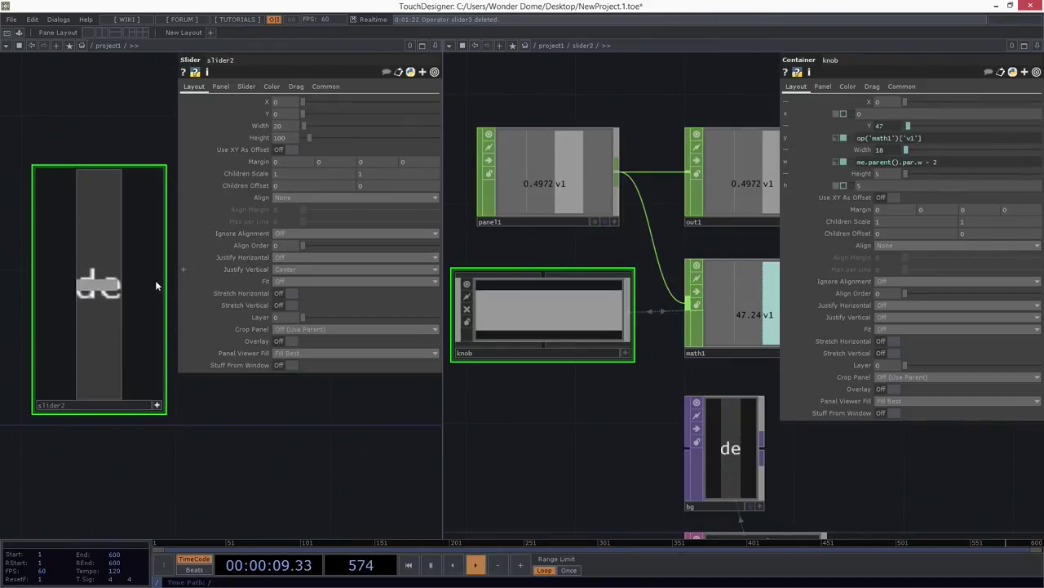
pyautogui.moveTo(110, 277); pyautogui.dragTo(184, 195)
pyautogui.click(317, 270)
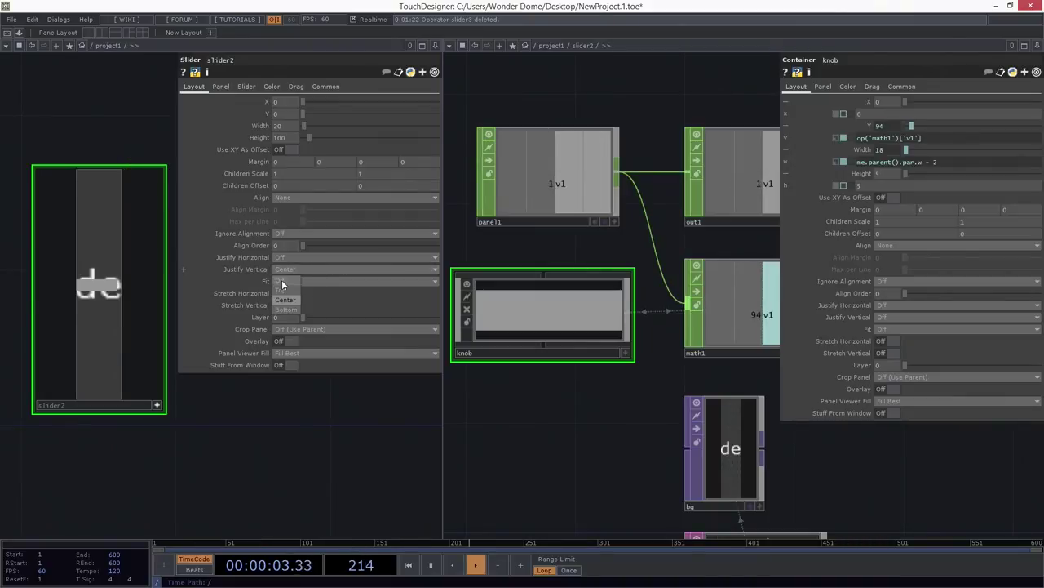
pyautogui.click(283, 281)
pyautogui.moveTo(113, 188); pyautogui.dragTo(91, 410)
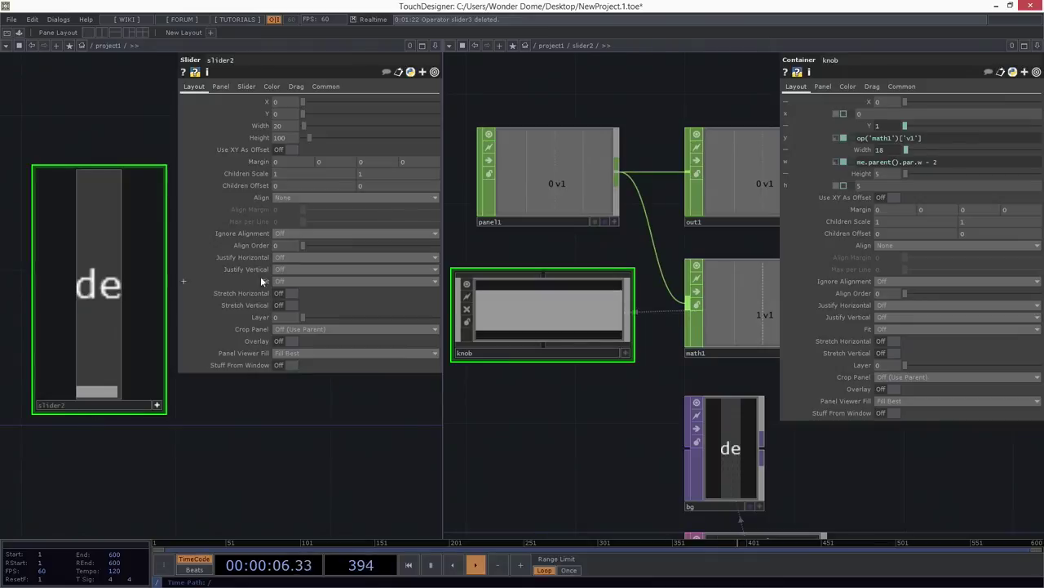
# Set slider2's Justify Horizontal parameter to Center and try the knob again
pyautogui.click(295, 257)
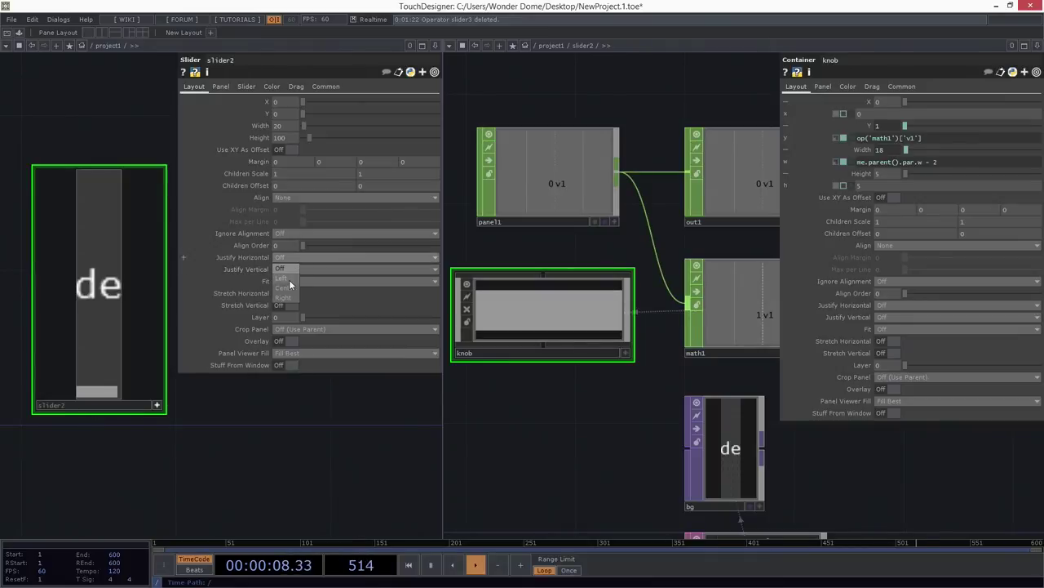
pyautogui.click(289, 284)
pyautogui.moveTo(113, 387); pyautogui.dragTo(138, 375)
pyautogui.moveTo(208, 448); pyautogui.dragTo(255, 430)
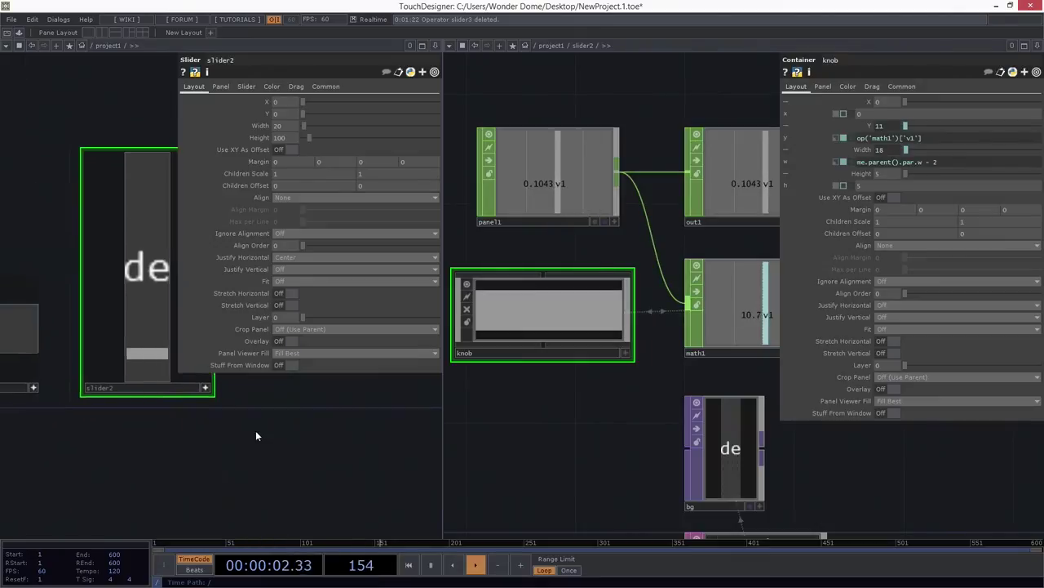
pyautogui.moveTo(241, 429); pyautogui.dragTo(146, 452, button='middle')
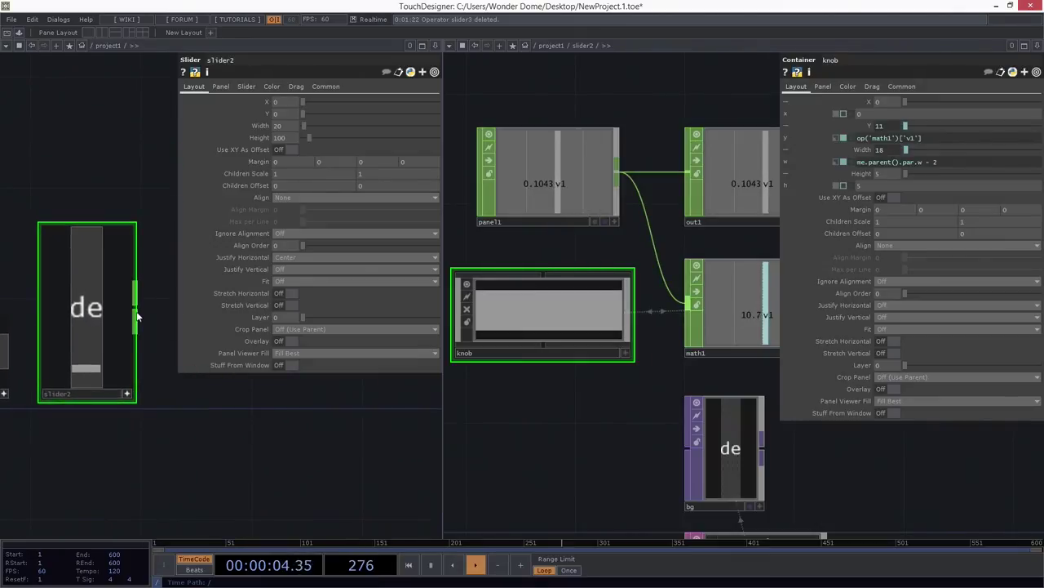
# Rename the bg Text TOP inside slider2 to text
pyautogui.moveTo(559, 440); pyautogui.dragTo(486, 384)
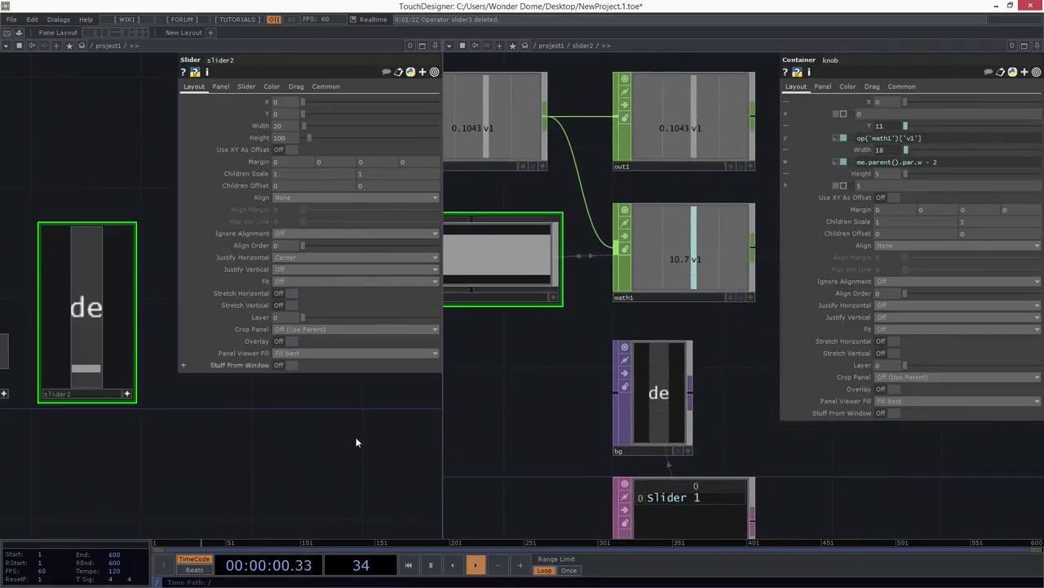
pyautogui.scroll(-4, 693, 408)
pyautogui.scroll(3, 600, 362)
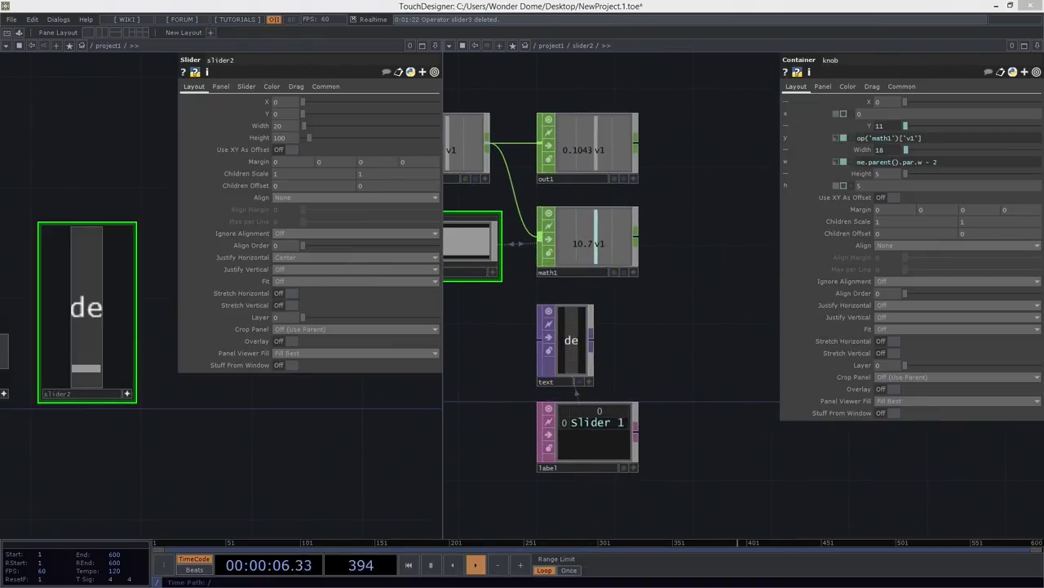
# Swap the text TOP's resolution expressions, using me.parent().par.h for the width and me.parent().par.w for the height
pyautogui.scroll(4, 620, 373)
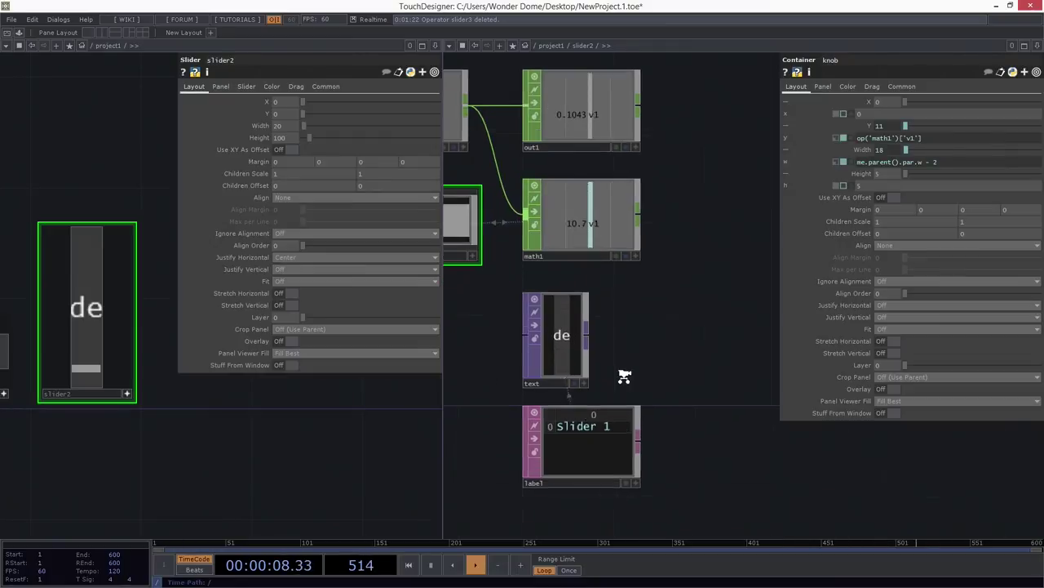
pyautogui.moveTo(651, 330); pyautogui.dragTo(517, 378)
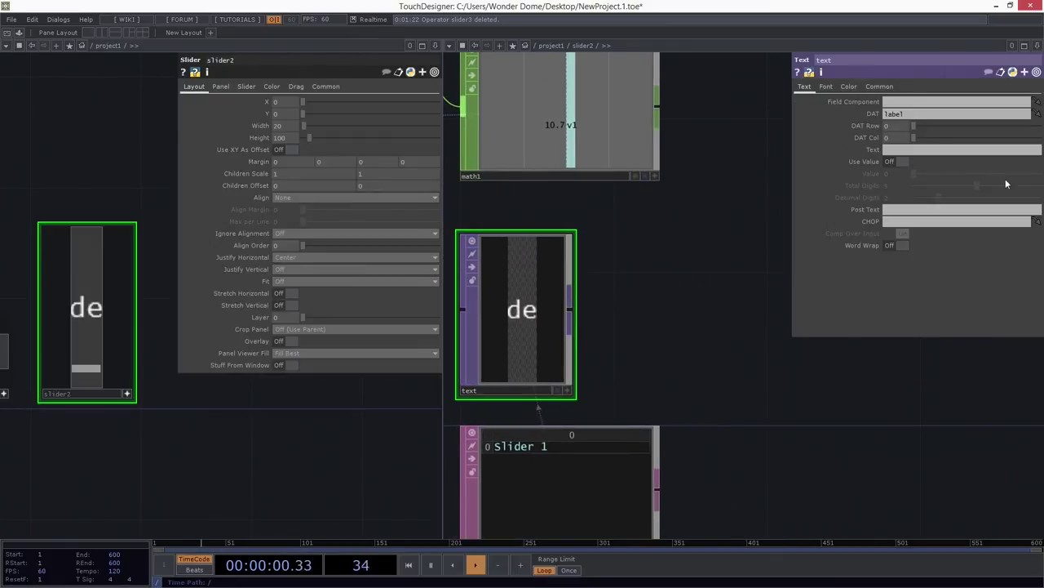
pyautogui.click(873, 86)
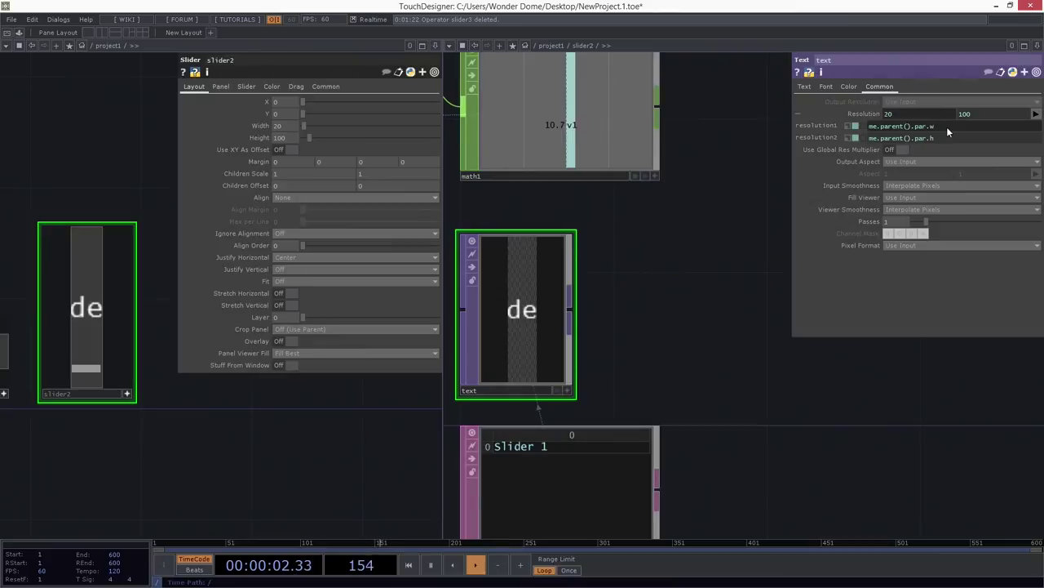
pyautogui.click(947, 129)
pyautogui.click(946, 134)
pyautogui.press('BackSpace')
pyautogui.write('w')
pyautogui.press('Return')
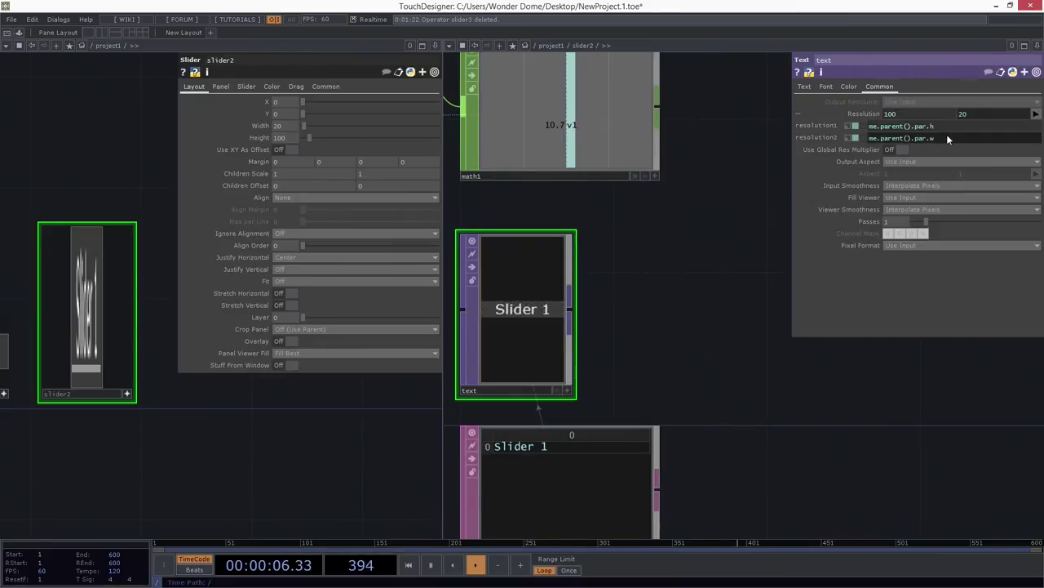
# Shrink the text TOP's node to fit its horizontal image, and shift it together with the label DAT to free space beside them
pyautogui.scroll(3, 553, 309)
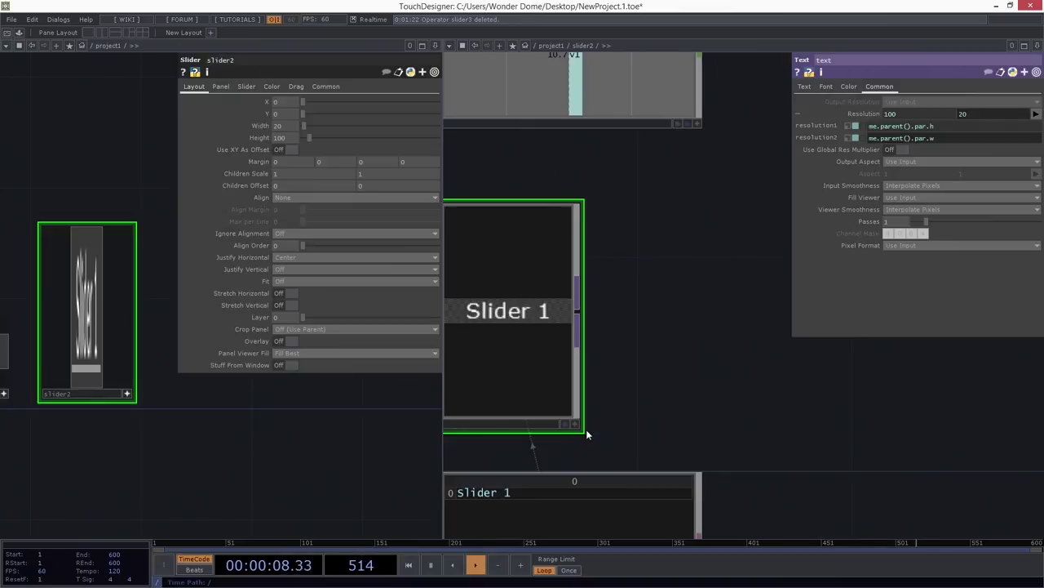
pyautogui.scroll(-3, 752, 424)
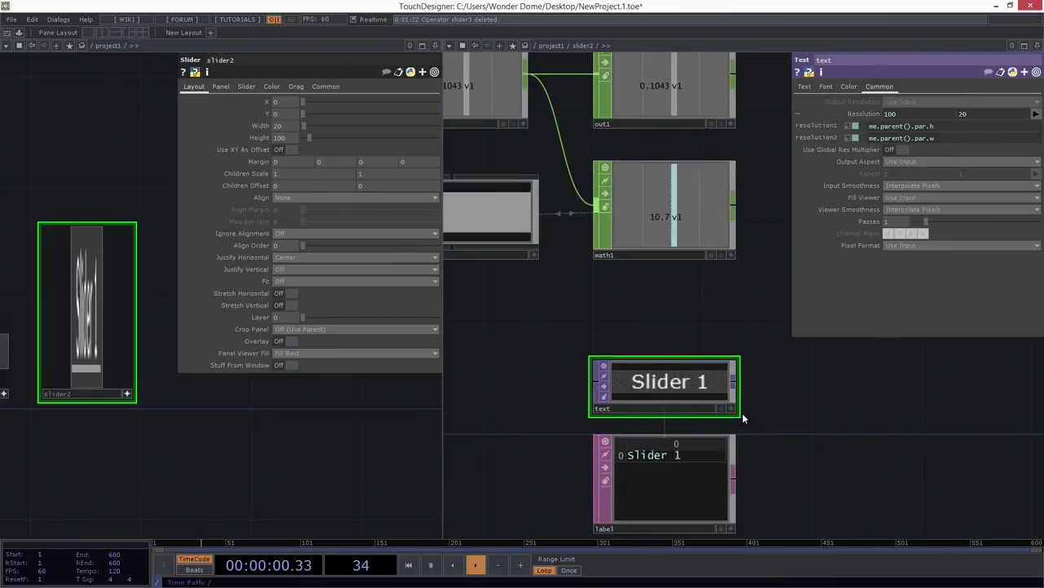
pyautogui.keyDown('ctrl'); pyautogui.click(693, 474); pyautogui.keyUp('ctrl')
pyautogui.moveTo(732, 385); pyautogui.dragTo(656, 375)
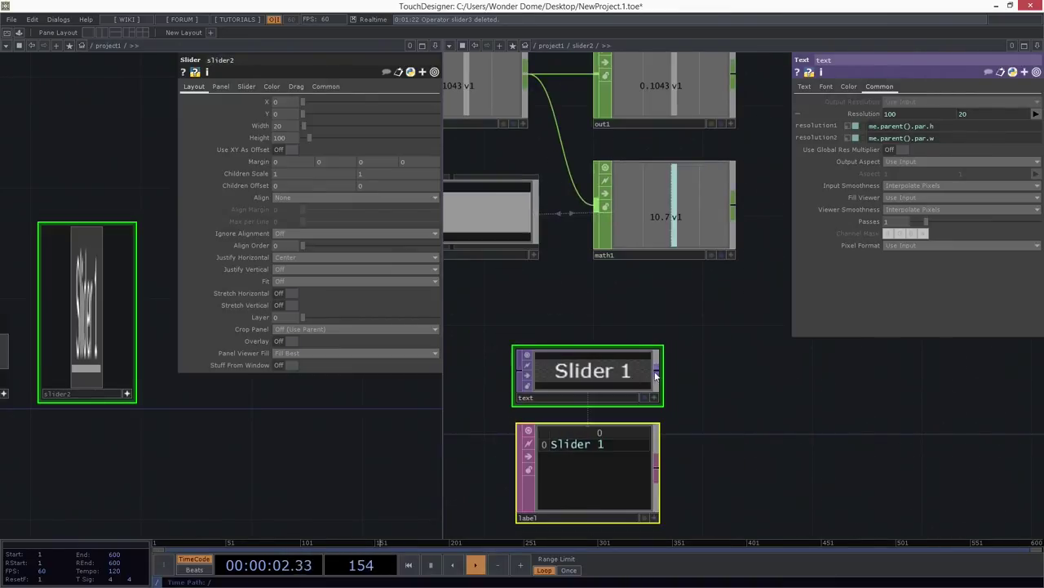
# Add a Flip TOP connected to the text TOP's output and align it beside the text node
pyautogui.rightClick(655, 376)
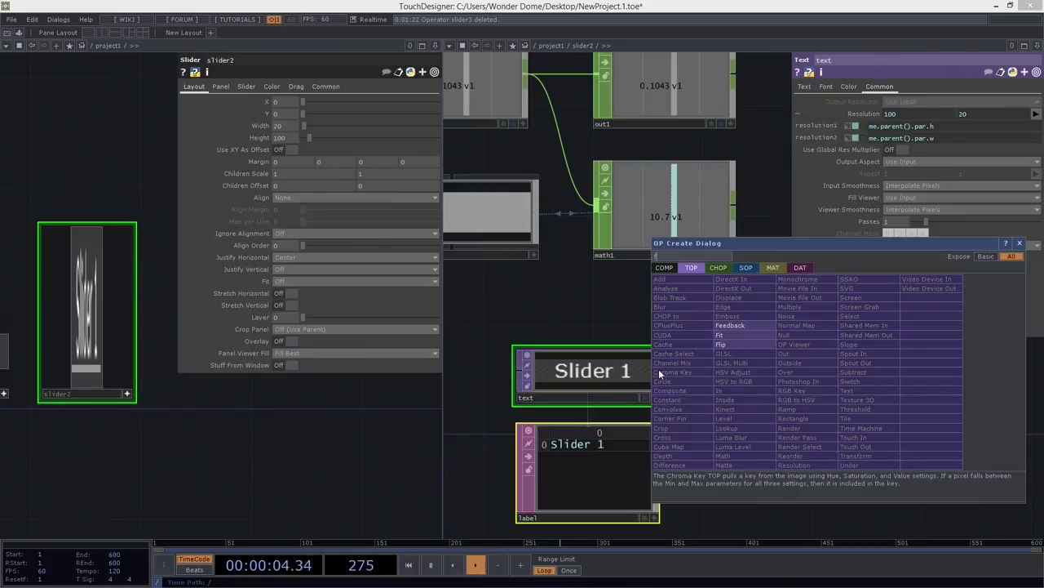
pyautogui.click(784, 353)
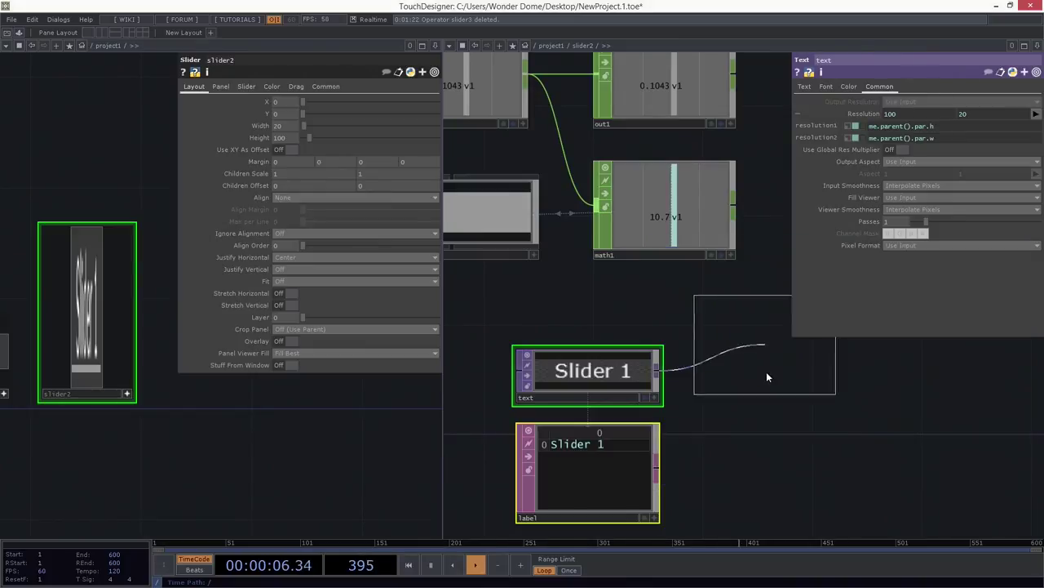
pyautogui.click(750, 387)
pyautogui.moveTo(748, 400); pyautogui.dragTo(755, 376)
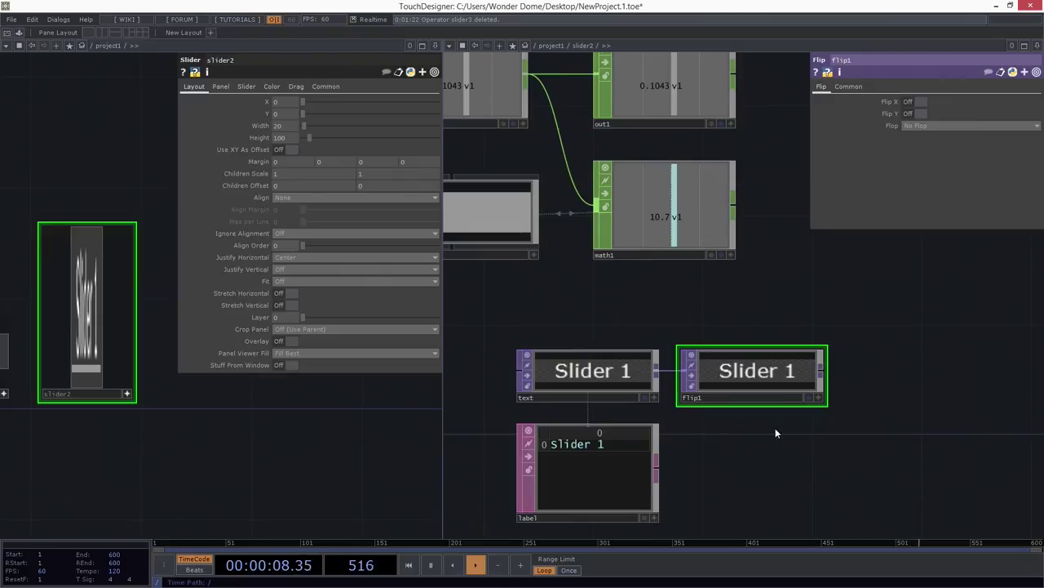
# Set the Flip TOP's Flop to Bottom Left and turn Flip Y on so the label reads vertically
pyautogui.scroll(3, 744, 346)
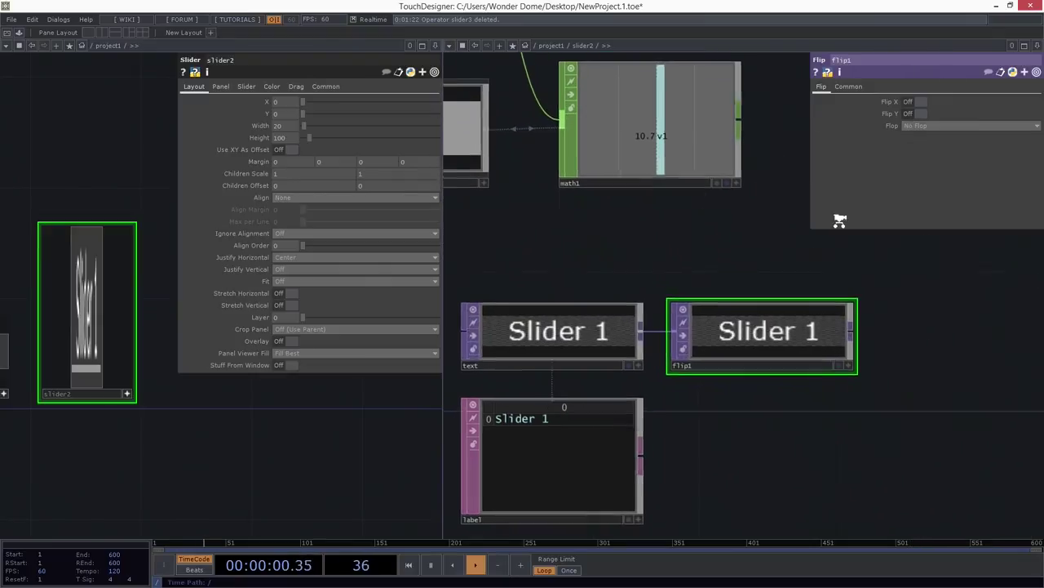
pyautogui.click(915, 126)
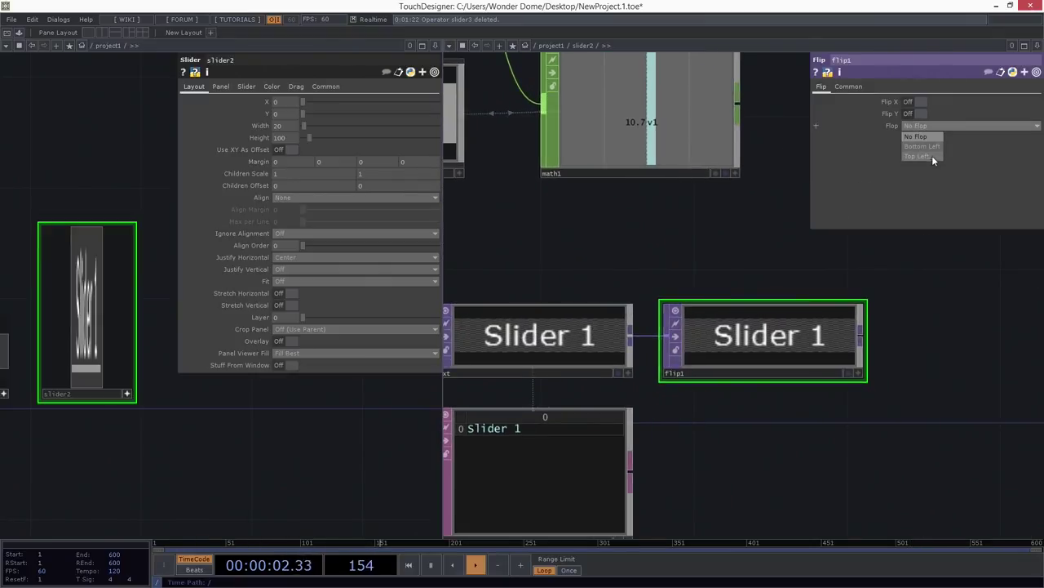
pyautogui.click(932, 147)
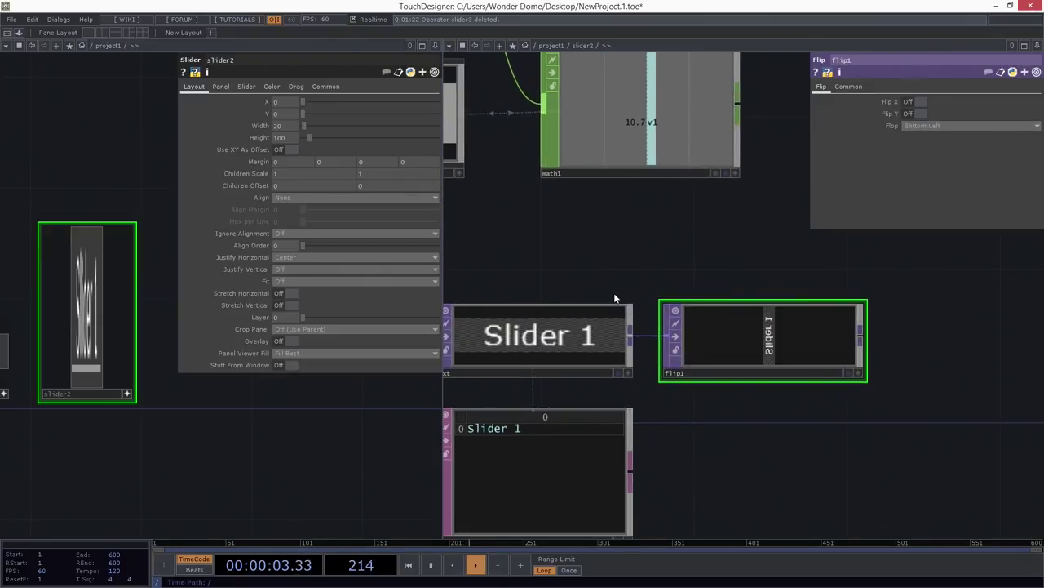
pyautogui.click(916, 114)
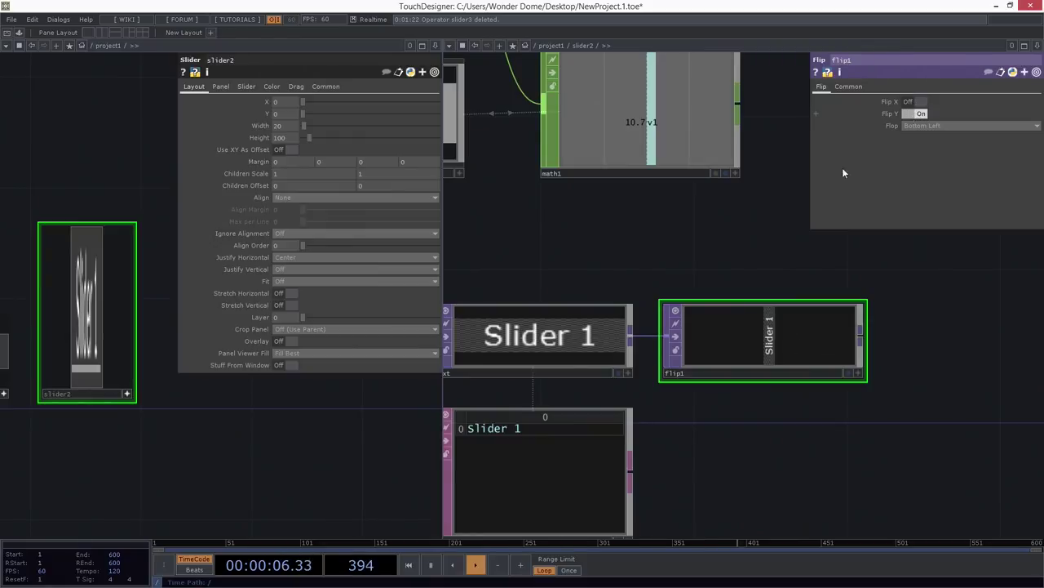
# Reshape and reposition the Flip TOP's node to suit its vertical image, and rename it bg to serve as slider2's background
pyautogui.moveTo(720, 259); pyautogui.dragTo(625, 242)
pyautogui.moveTo(769, 360); pyautogui.dragTo(764, 360)
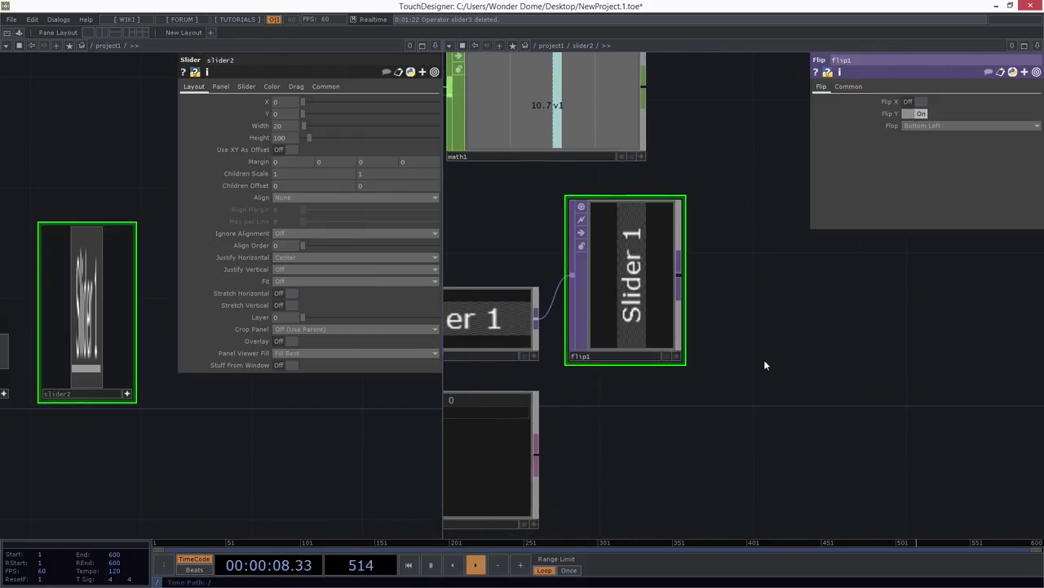
pyautogui.moveTo(653, 328); pyautogui.dragTo(660, 377)
pyautogui.click(640, 390)
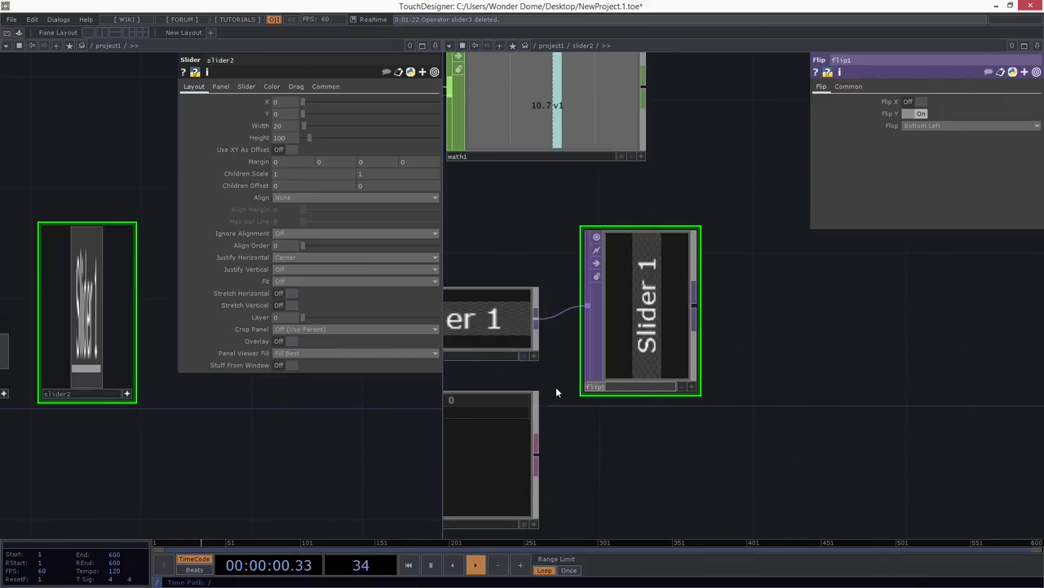
pyautogui.write('bg')
pyautogui.press('Return')
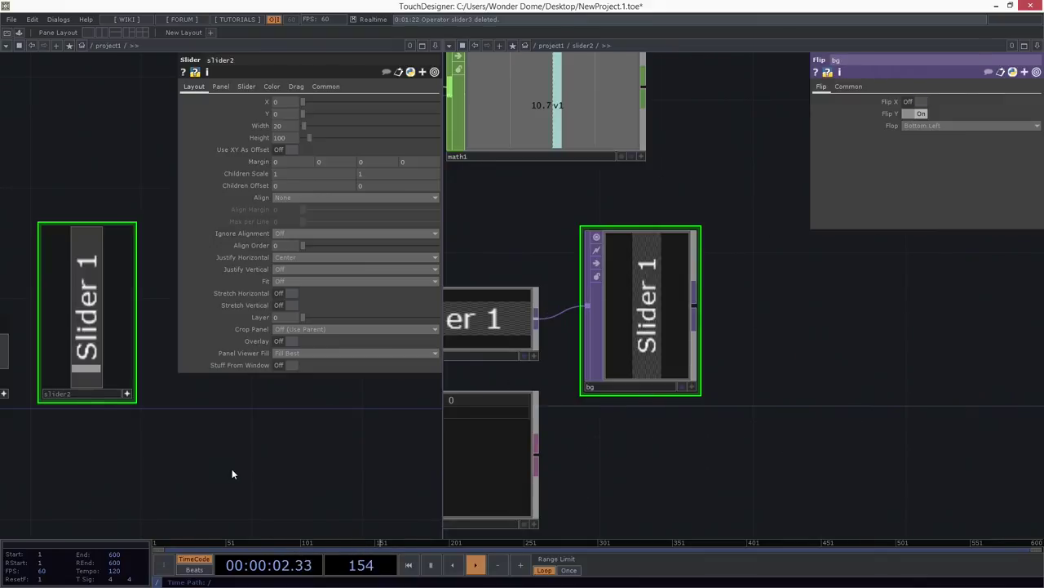
pyautogui.moveTo(151, 396); pyautogui.dragTo(182, 394)
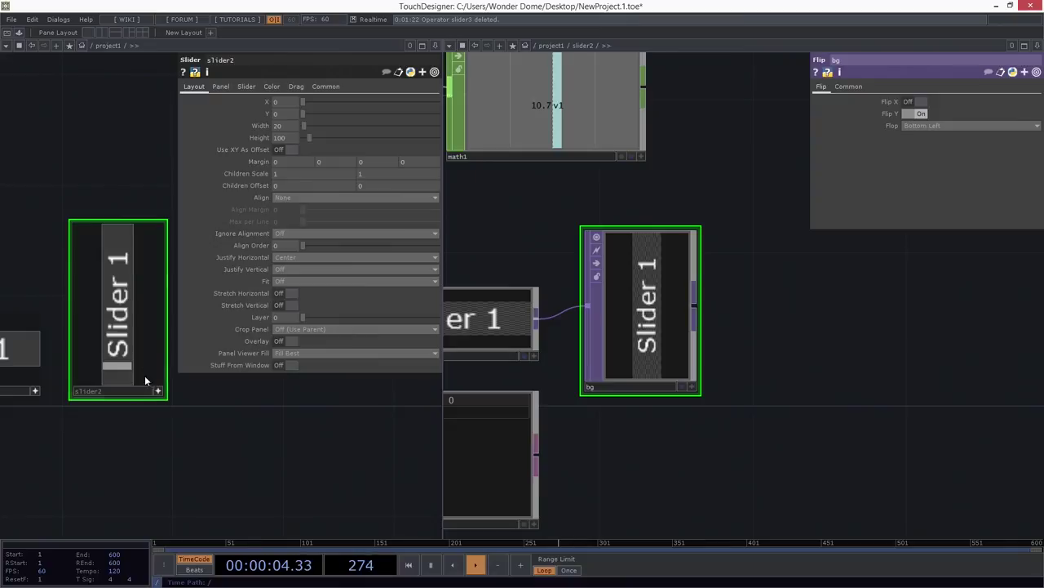
# Test the vertical slider by moving slider2's knob down and up along its track
pyautogui.moveTo(118, 362); pyautogui.dragTo(109, 386)
pyautogui.scroll(1, 121, 440)
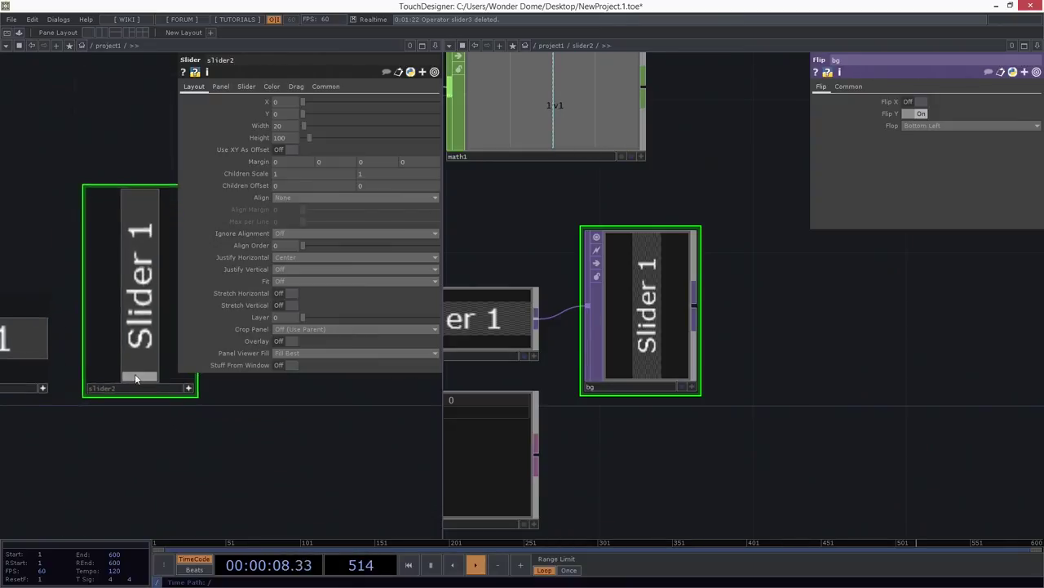
pyautogui.scroll(1, 139, 408)
pyautogui.moveTo(147, 414); pyautogui.dragTo(163, 398)
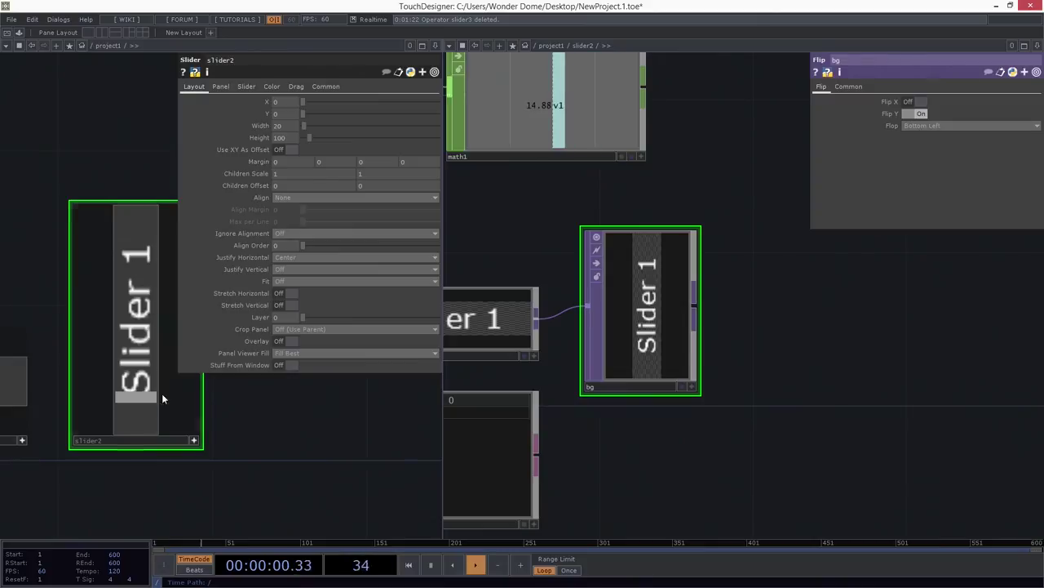
# Change the text in slider2's label table to "Slider 2"
pyautogui.moveTo(669, 455); pyautogui.dragTo(813, 441)
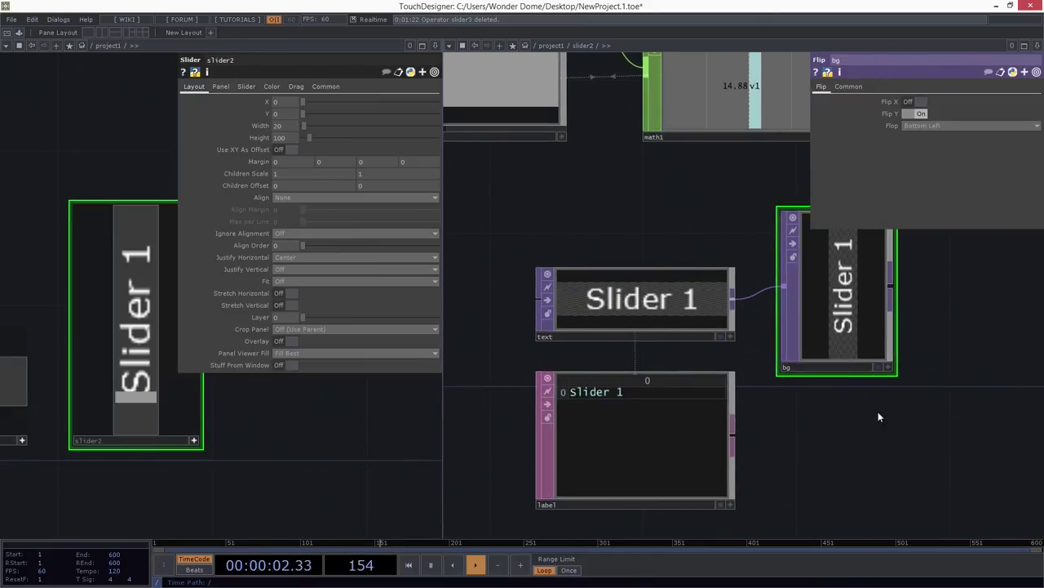
pyautogui.click(628, 388)
pyautogui.click(628, 387)
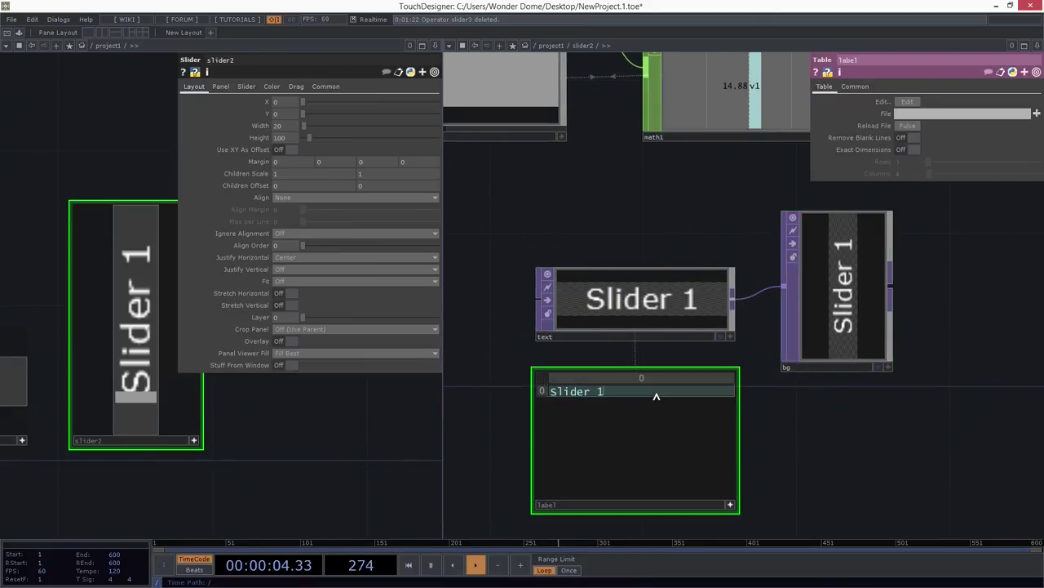
pyautogui.press('BackSpace')
pyautogui.write('2\\')
pyautogui.press('Return')
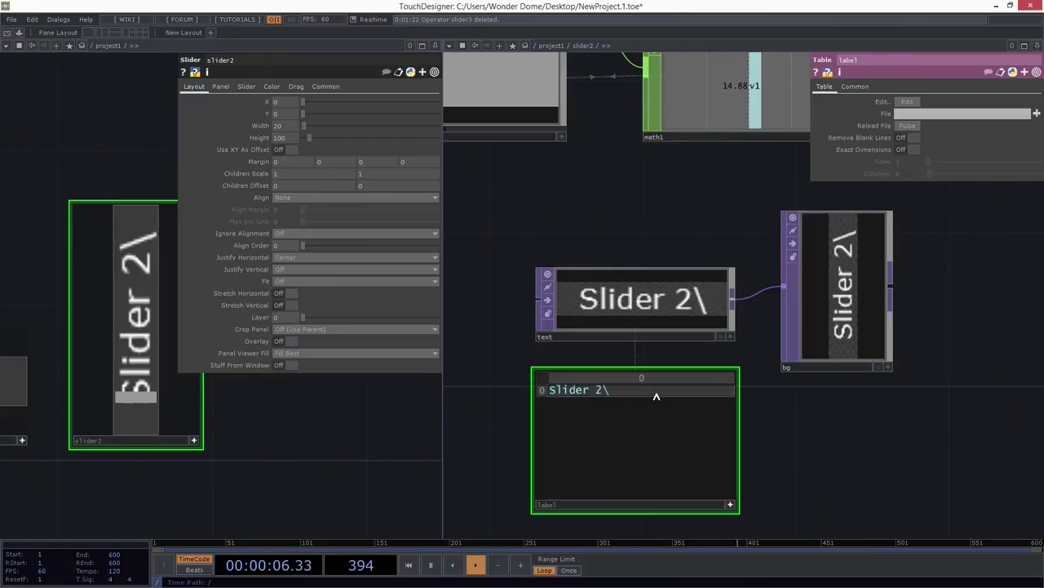
pyautogui.click(656, 393)
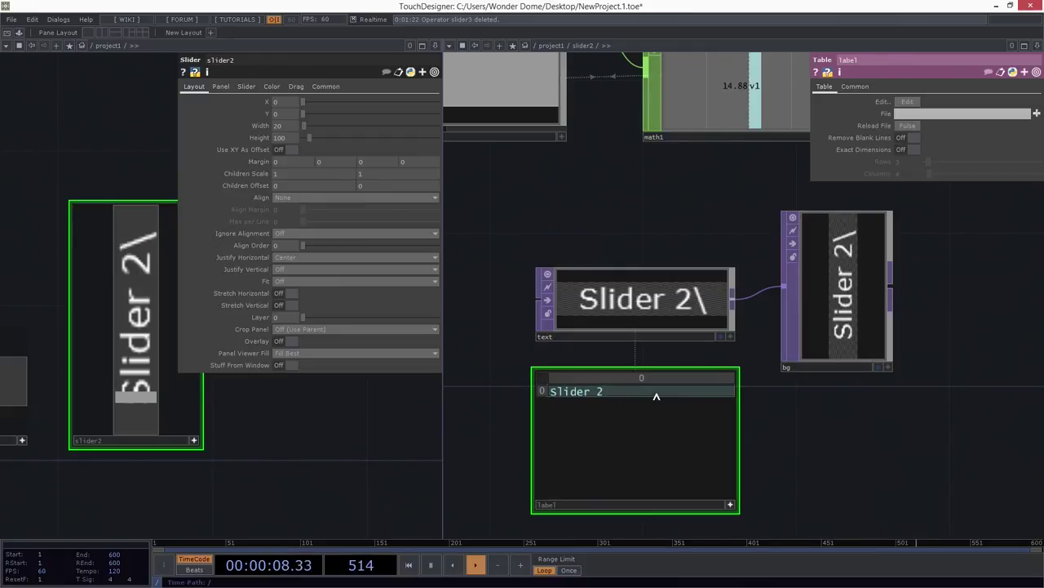
pyautogui.press('BackSpace')
pyautogui.press('Return')
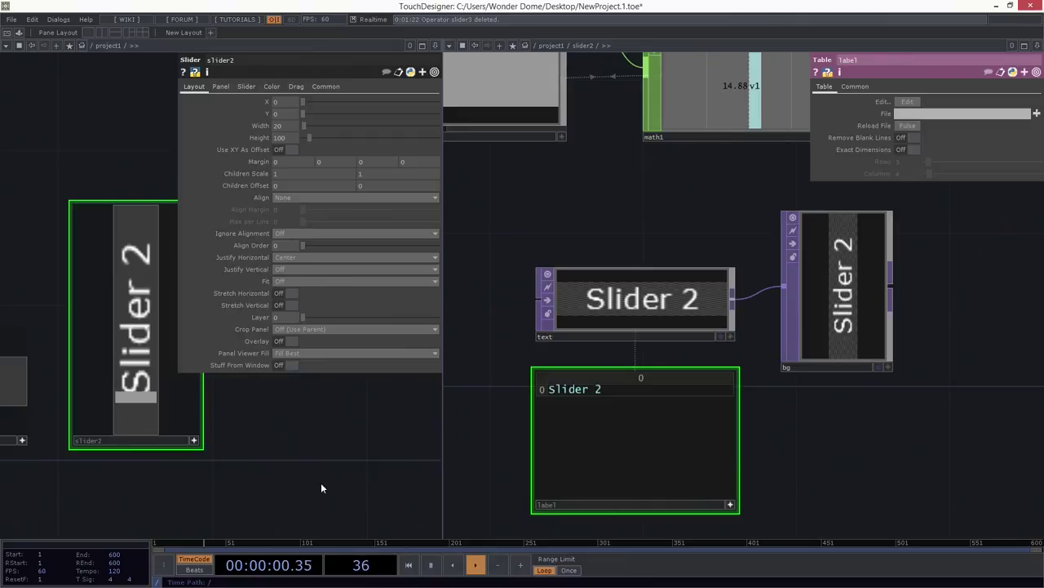
# Return slider2's knob to the lower end of its track to try out the relabelled slider
pyautogui.moveTo(300, 477); pyautogui.dragTo(273, 475)
pyautogui.moveTo(89, 395); pyautogui.dragTo(98, 432)
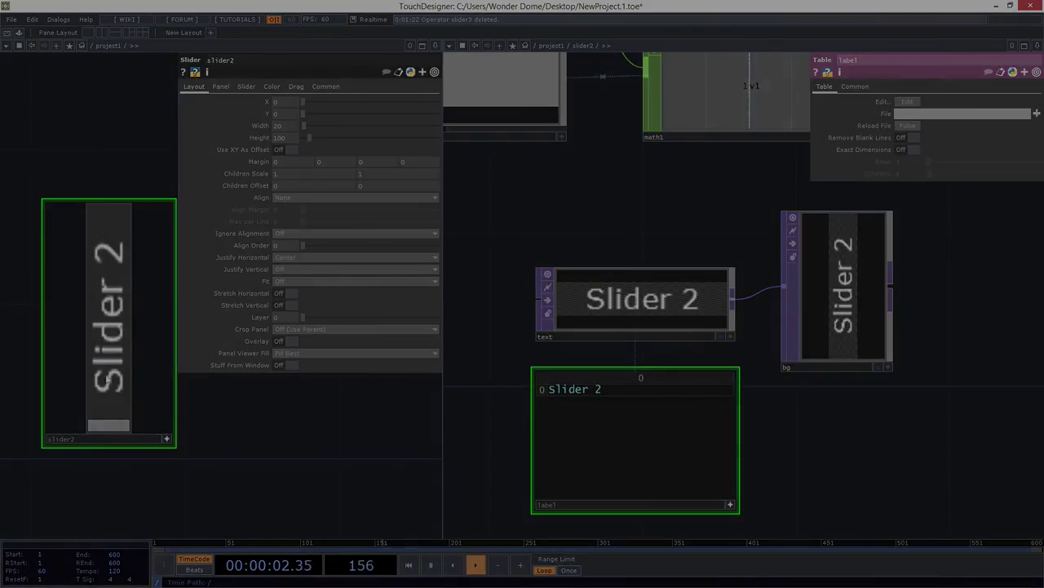